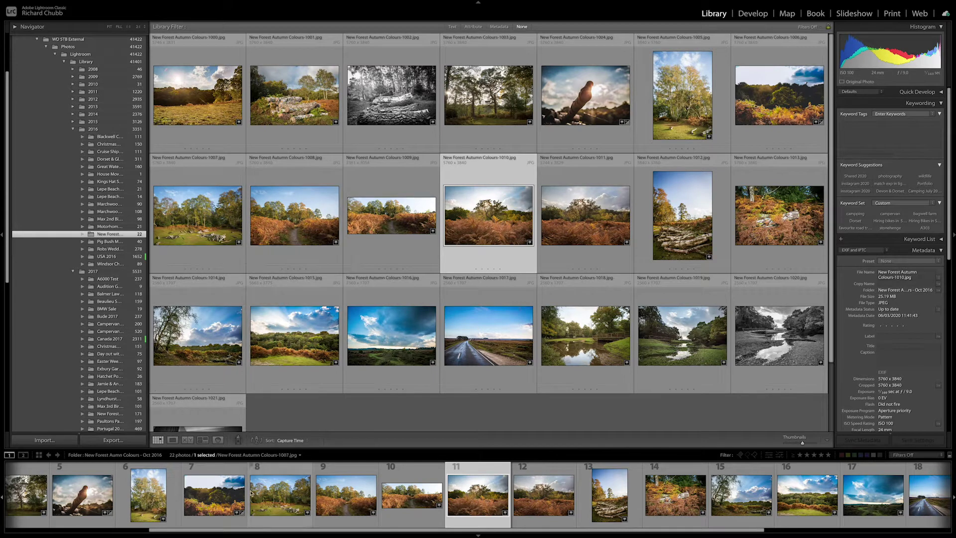
Open New Forest Autumn Colours-1000.jpg in Loupe view and flag it as a pick
scroll(216, 492, "up", 3)
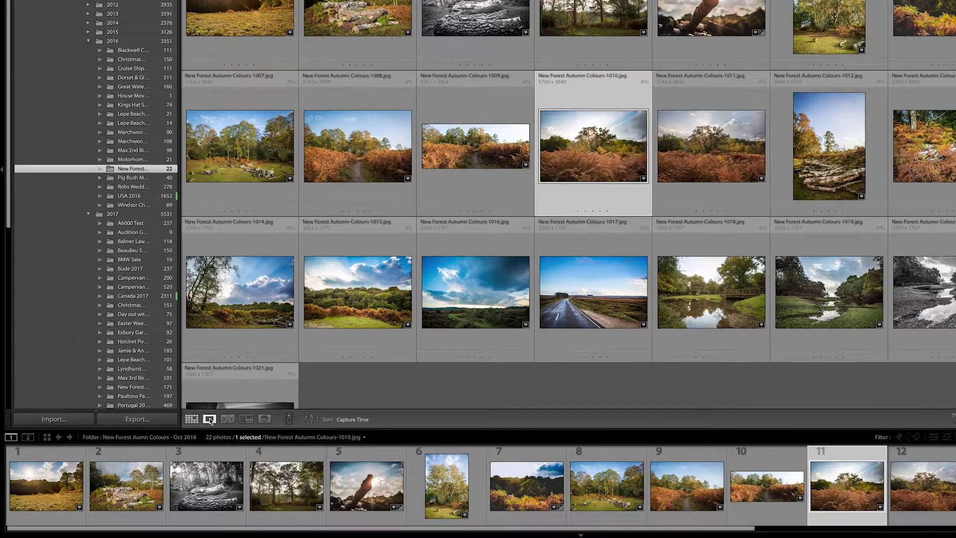
left_click(210, 419)
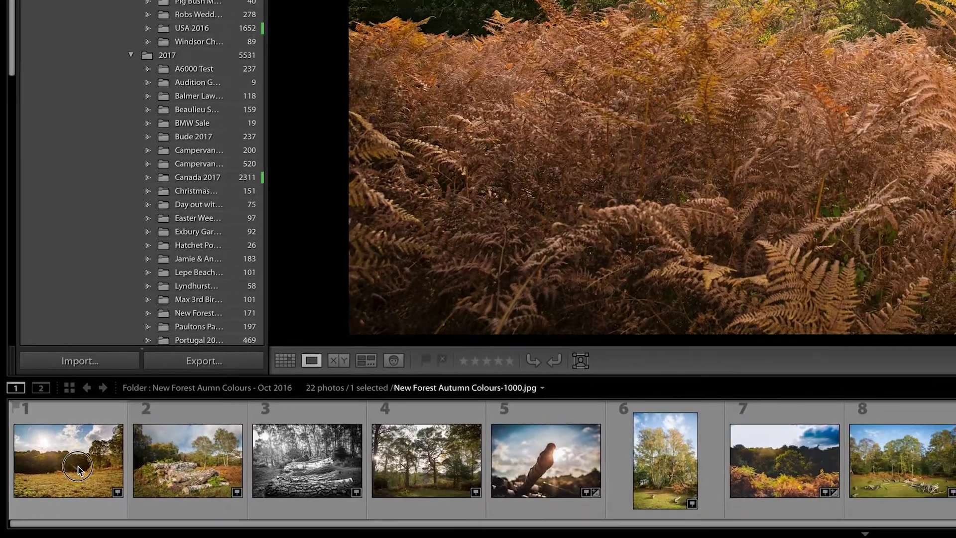
left_click(77, 469)
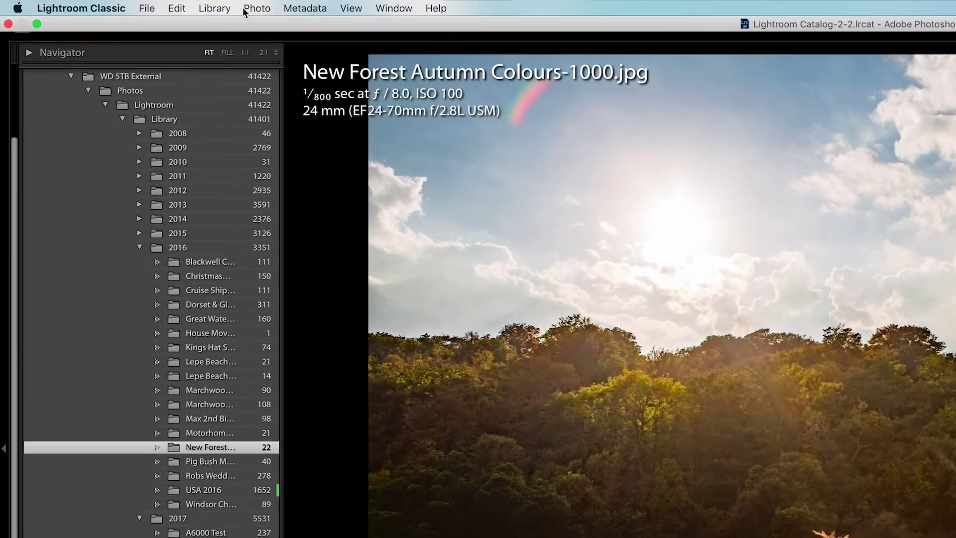
left_click(216, 7)
mouse_move(279, 9)
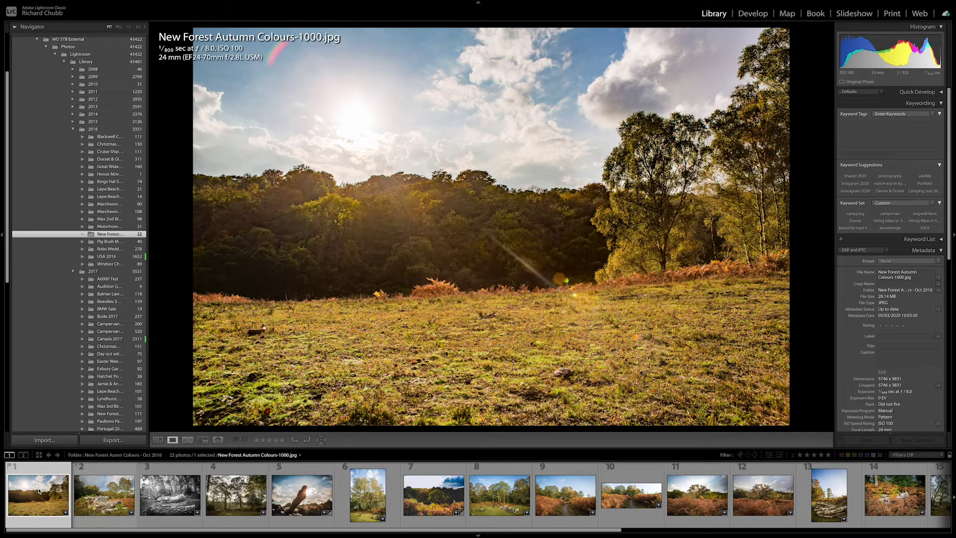
key("Right")
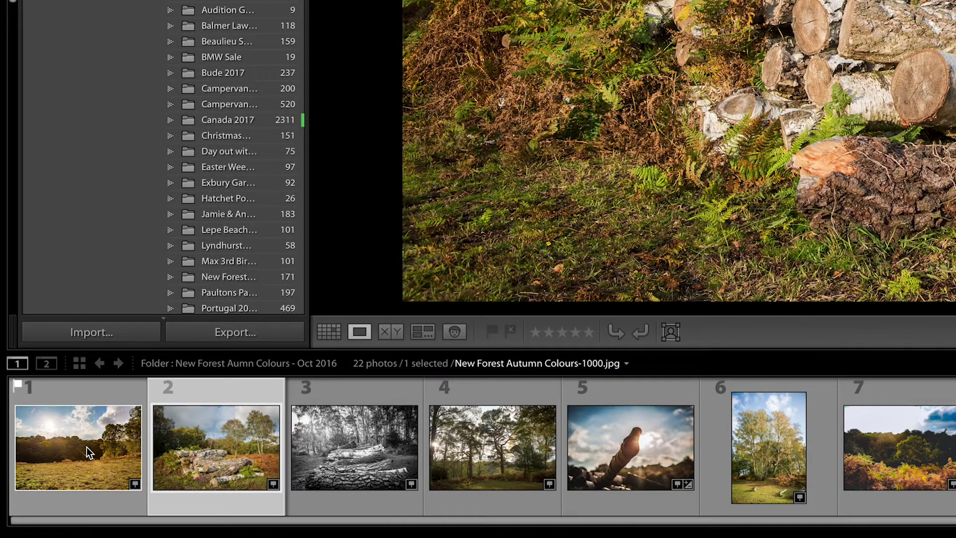
Mark New Forest Autumn Colours-1001.jpg as rejected, and remove its flag again
mouse_move(86, 447)
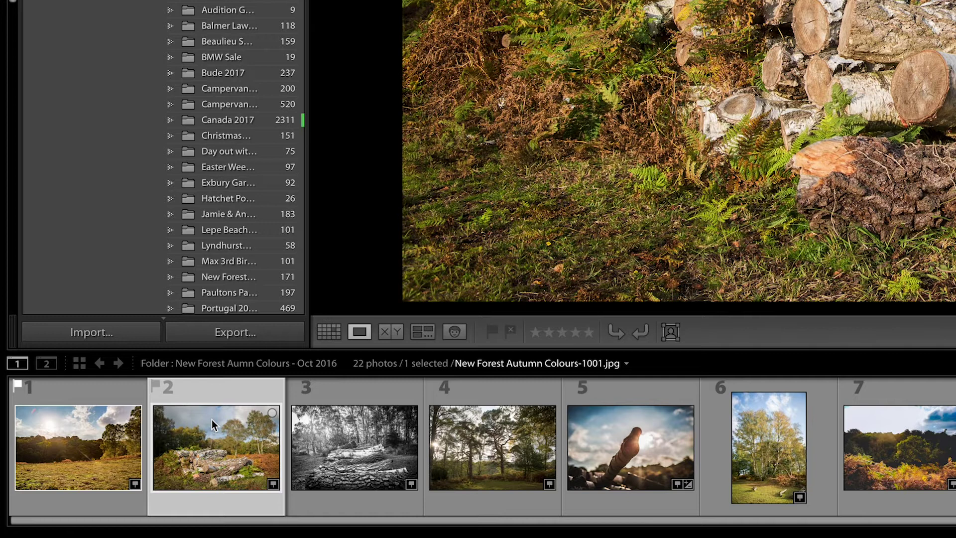
mouse_move(212, 425)
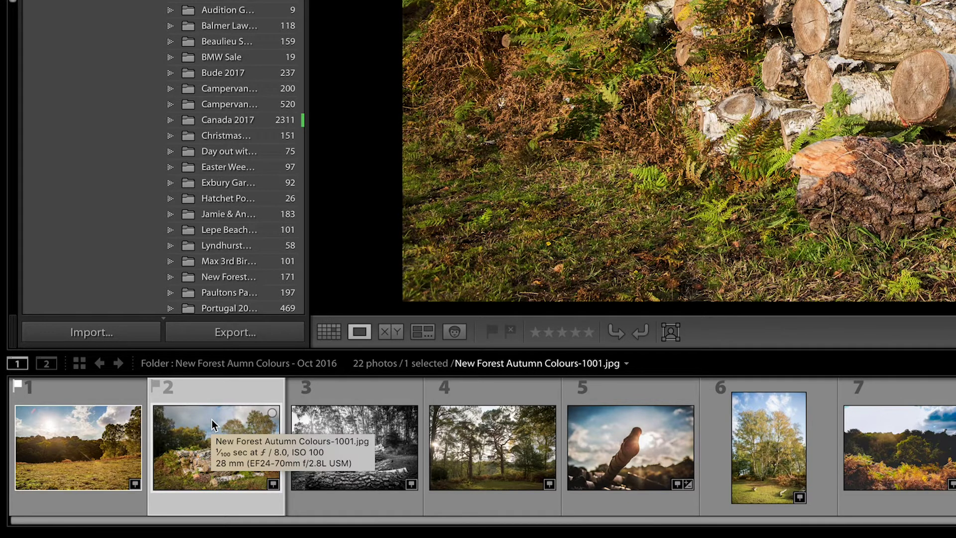
key("x")
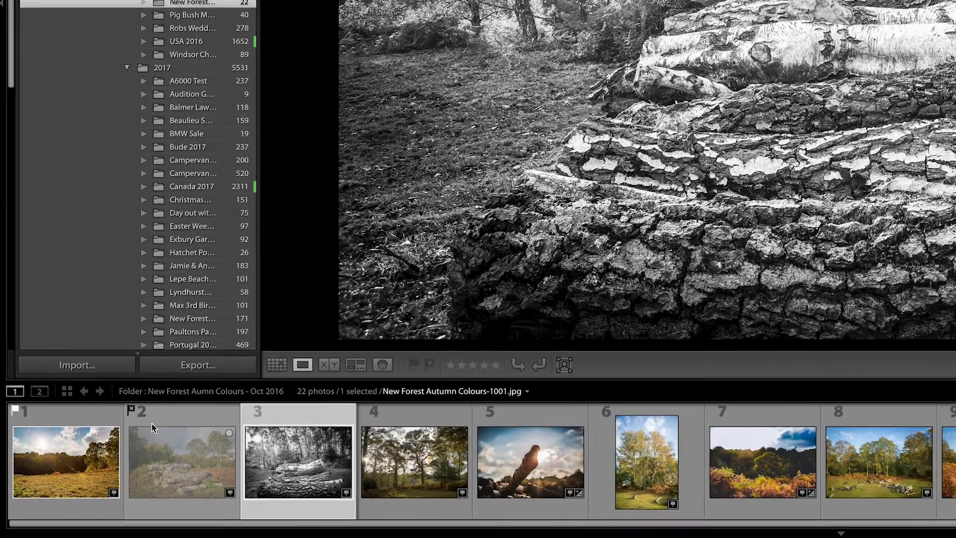
left_click(152, 427)
key("u")
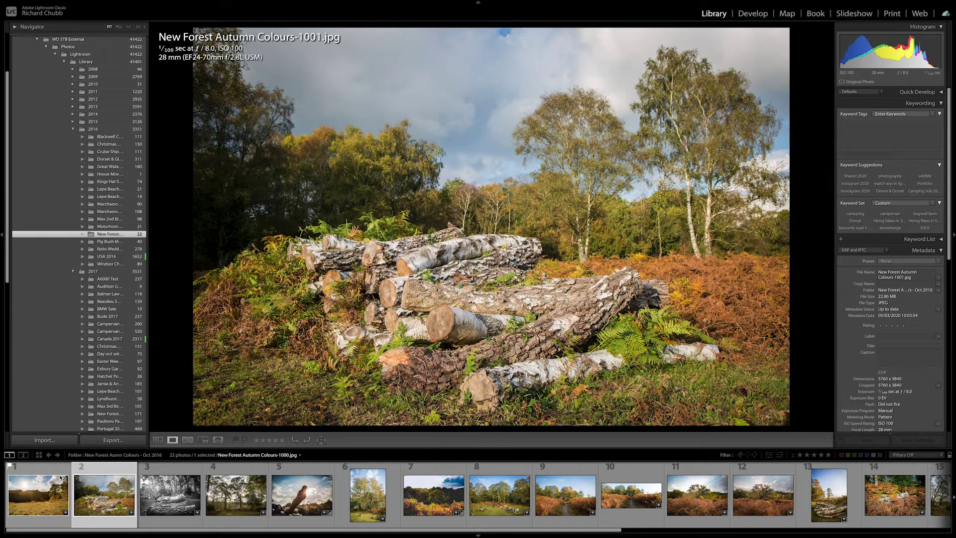
Skip New Forest Autumn Colours-1001 to 1003 and flag photos 1004, 1005 and 1006 as picks
left_click(53, 481)
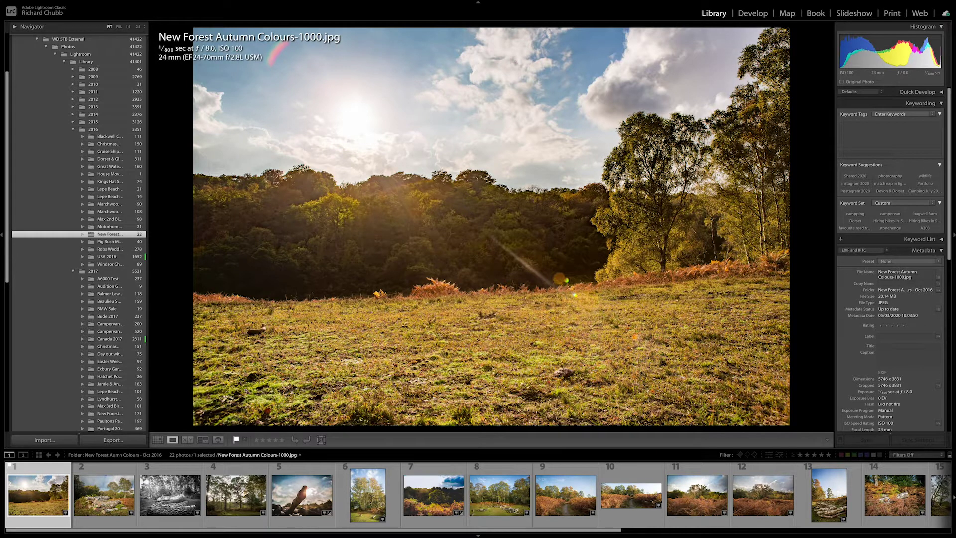
left_click(132, 477)
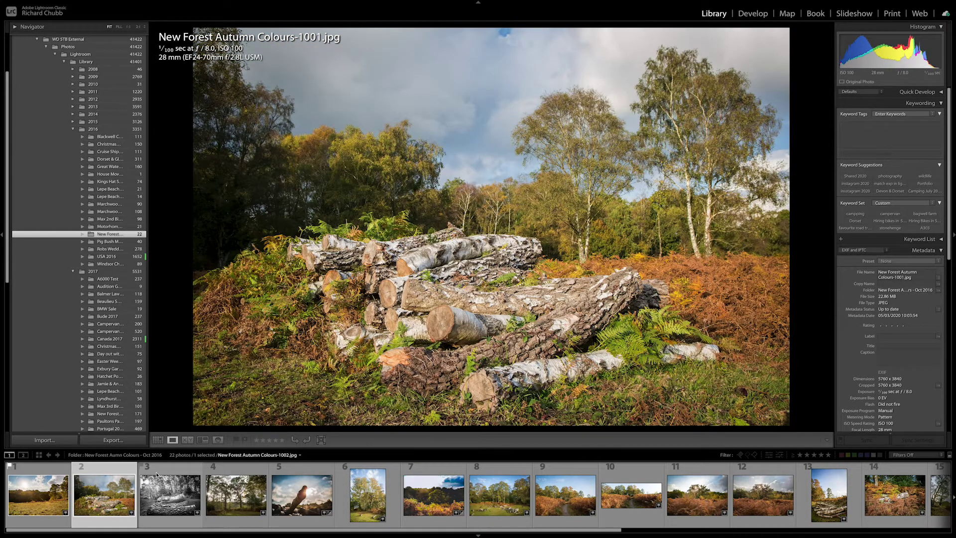
left_click(157, 474)
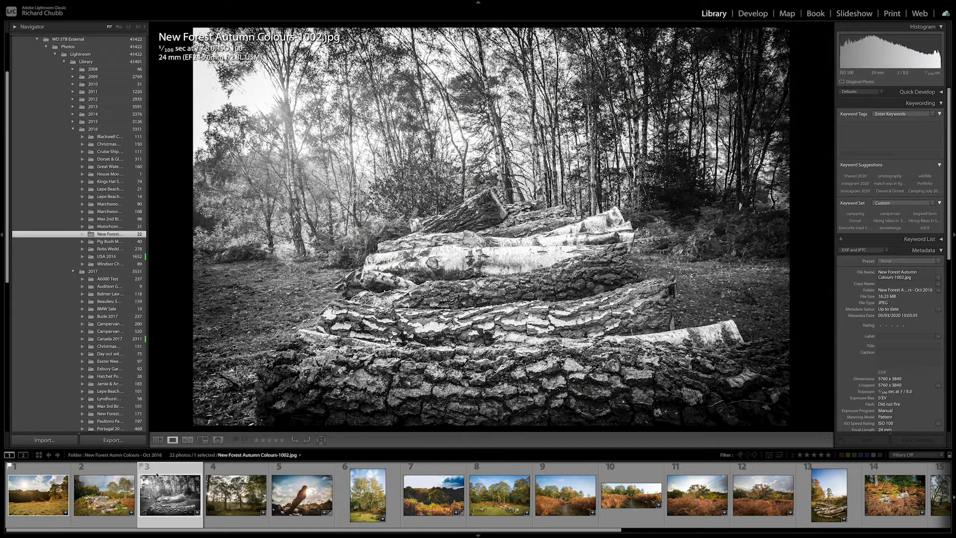
key("Right")
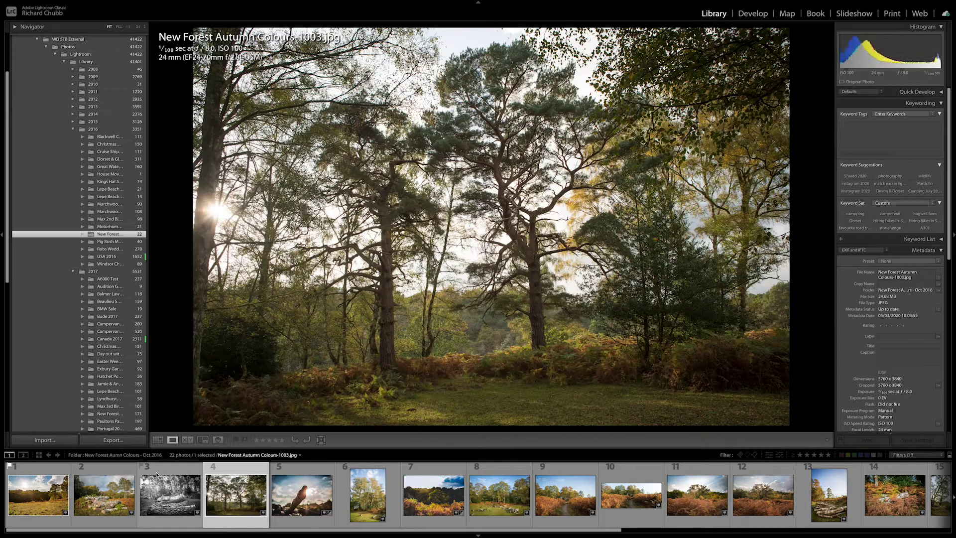
key("Right")
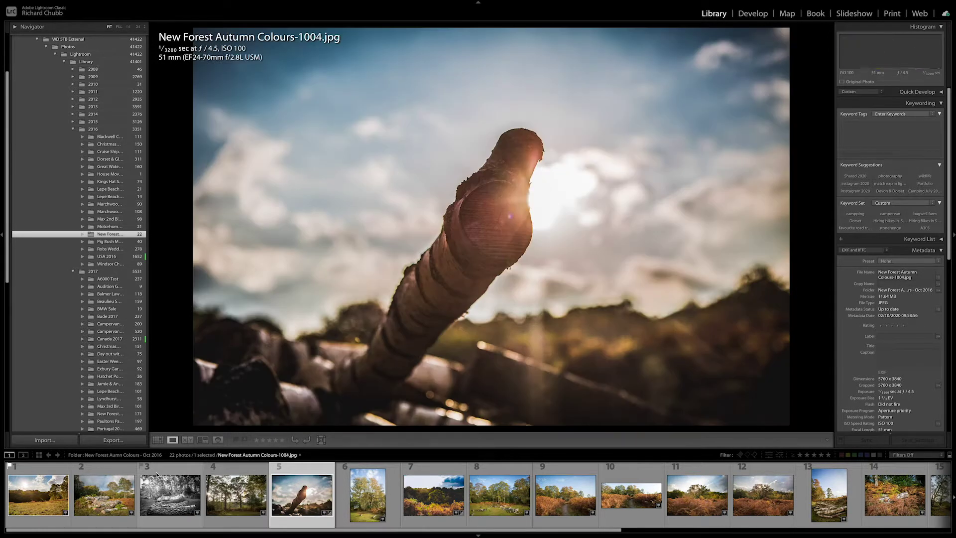
key("Right")
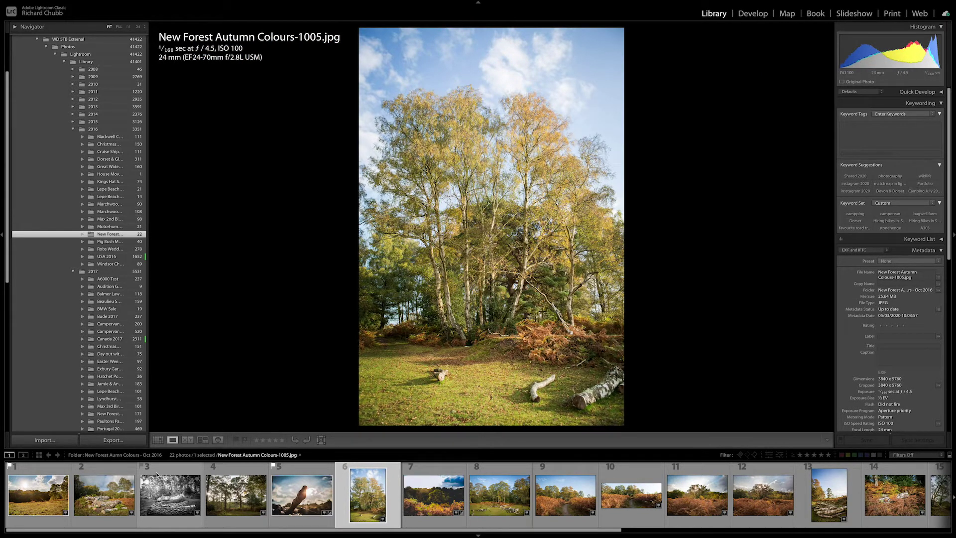
key("Right")
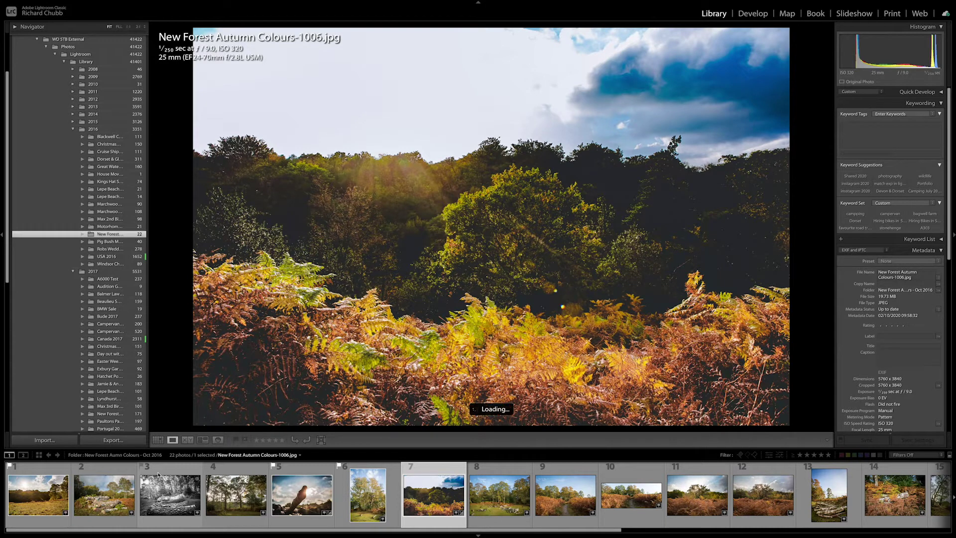
key("p")
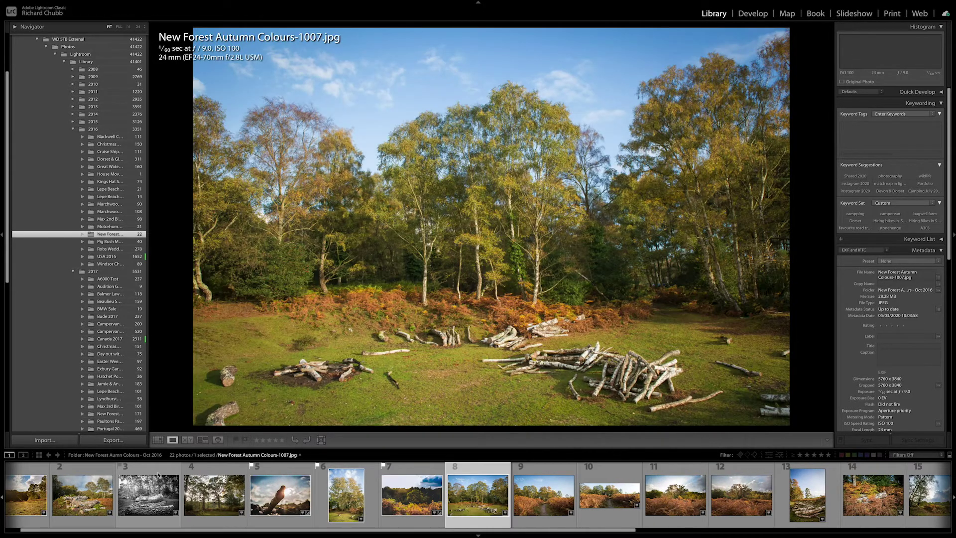
Flag New Forest Autumn Colours-1008, 1010, 1011, 1012 and 1013 as picks, leaving 1007 and 1009 unflagged
key("Right")
key("p")
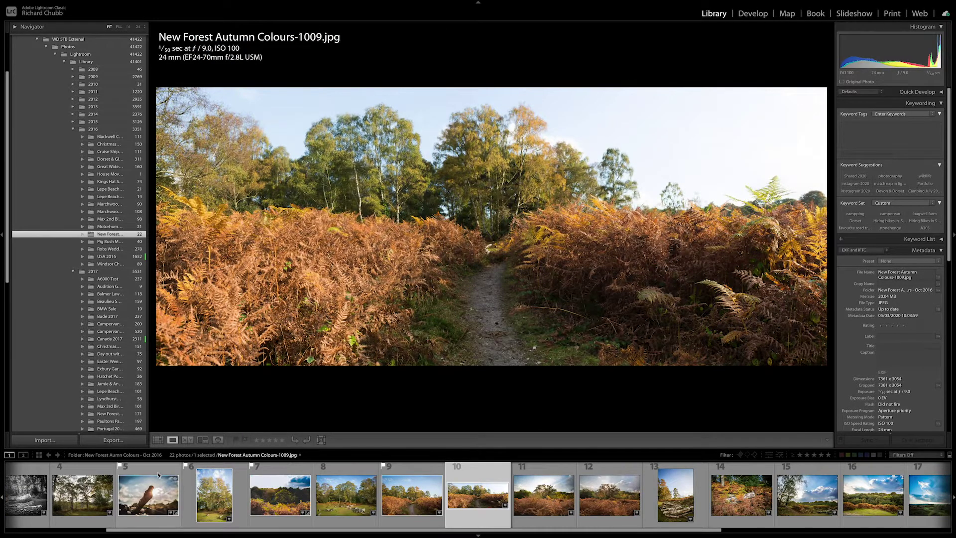
key("Right")
key("p")
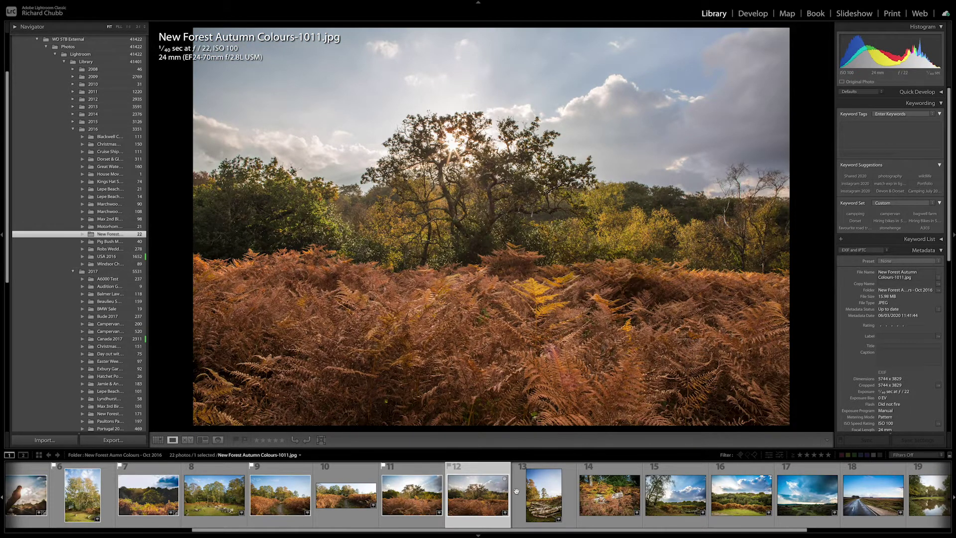
key("p")
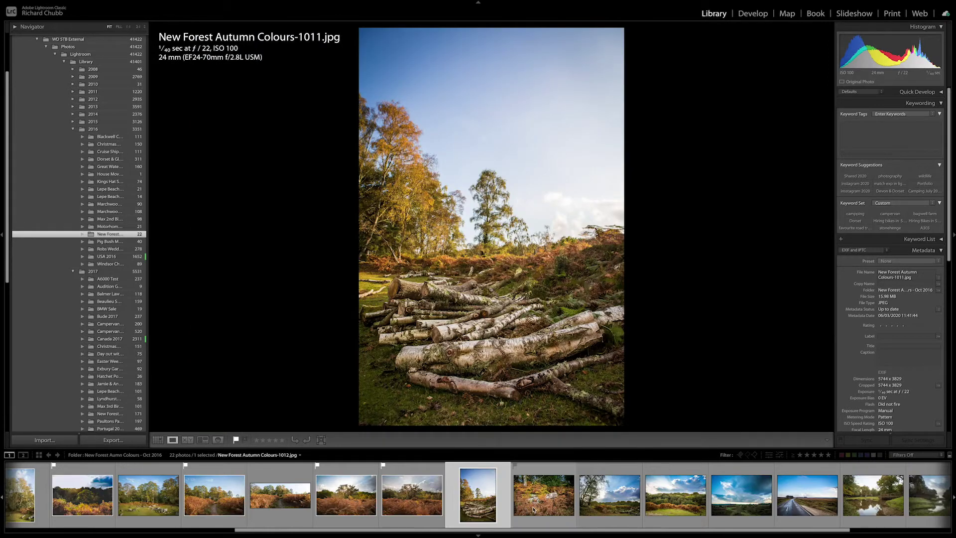
key("p")
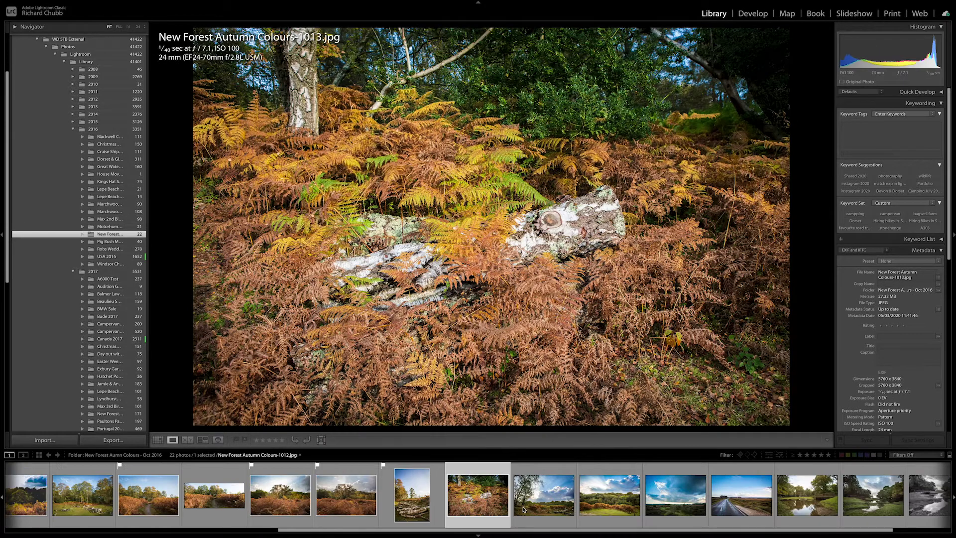
key("p")
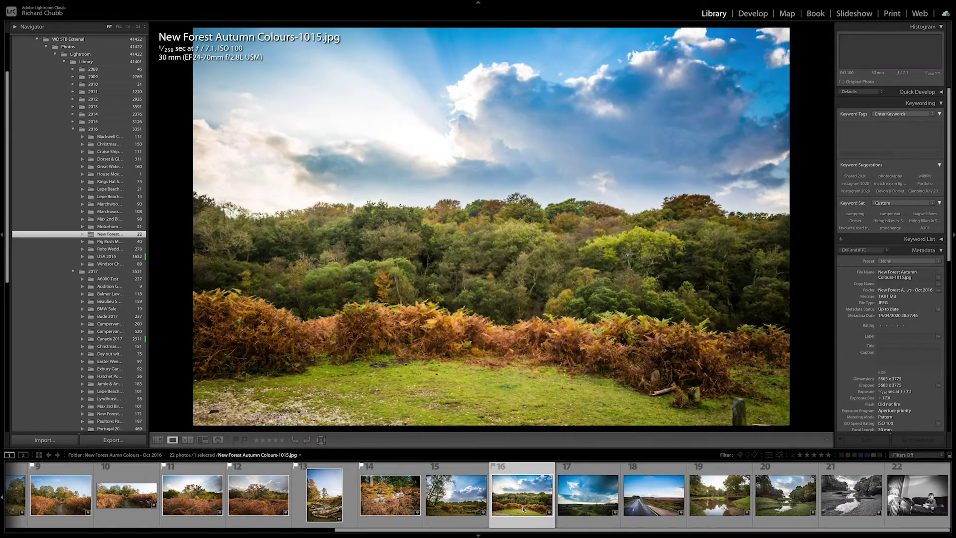
Flag New Forest Autumn Colours-1017 and 1018 as picks and leave the remaining photos up to 1021 unflagged
key("Right")
key("Right")
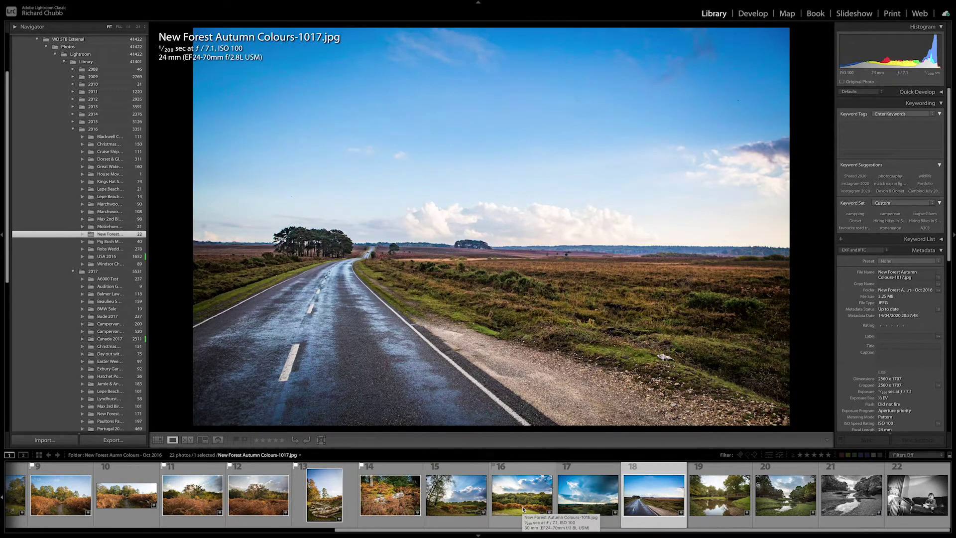
key("p")
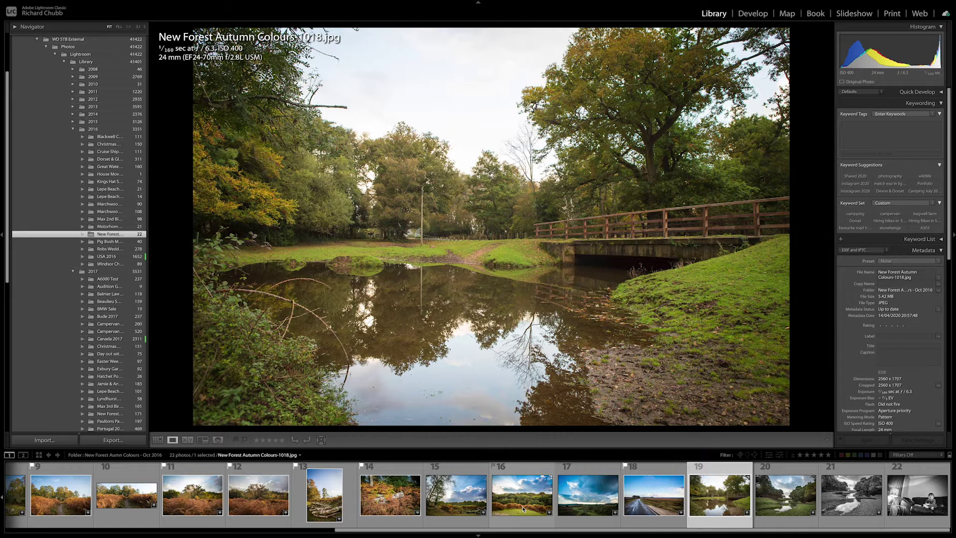
key("p")
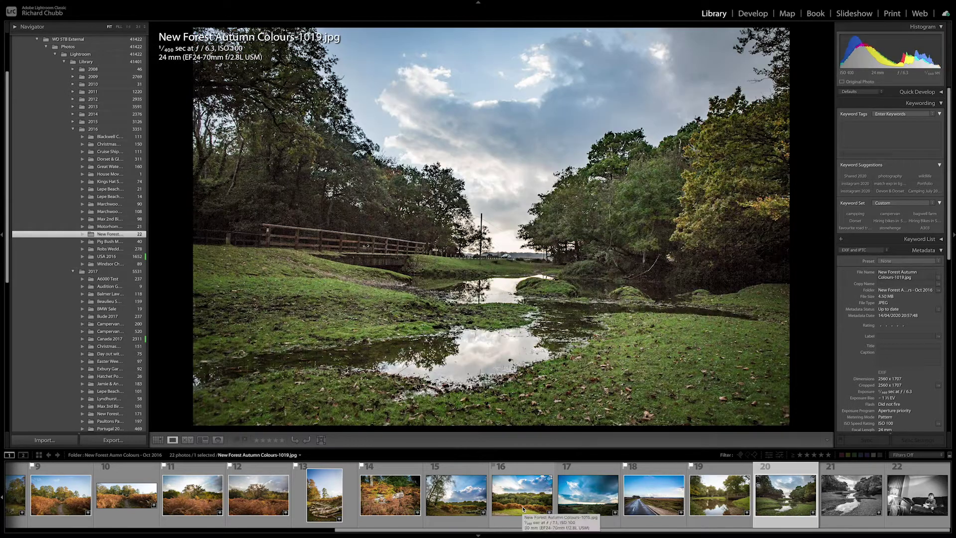
key("Right")
key("Right")
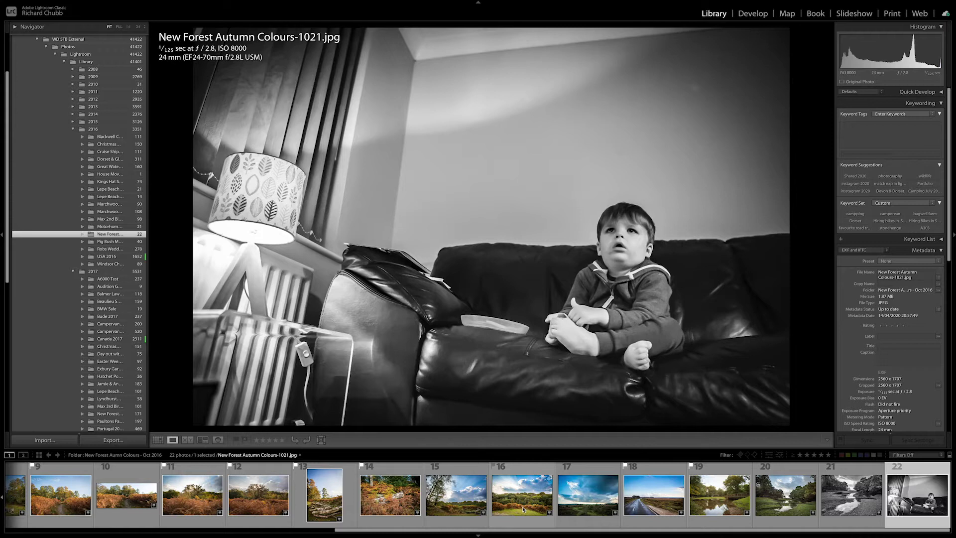
Review the flagged and unflagged photos backwards from the last photo to the first one in the folder
key("Left")
key("Left")
key("Left")
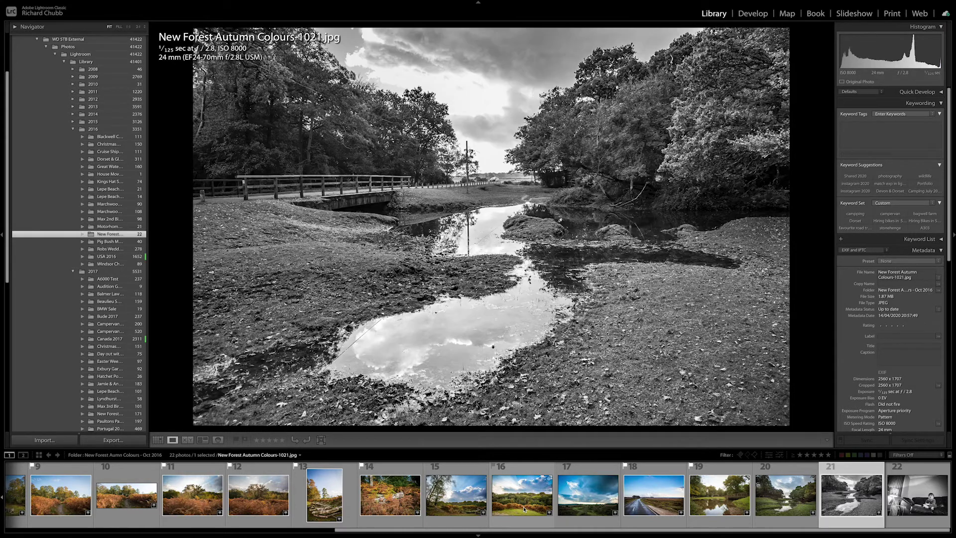
key("Left")
key("Left")
key("Left")
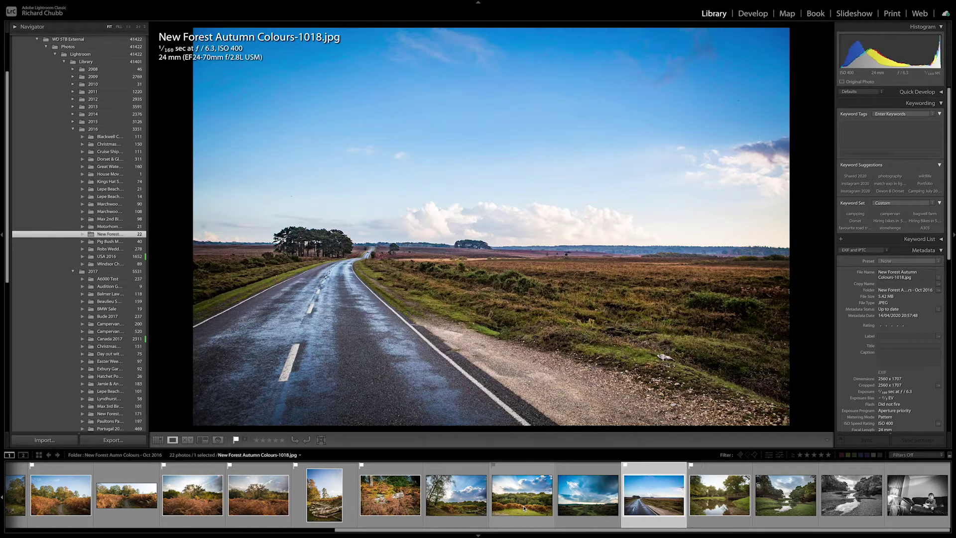
key("Left")
key("Left")
key("Left")
key("Left")
key("Left")
key("Left")
key("Left")
key("Left")
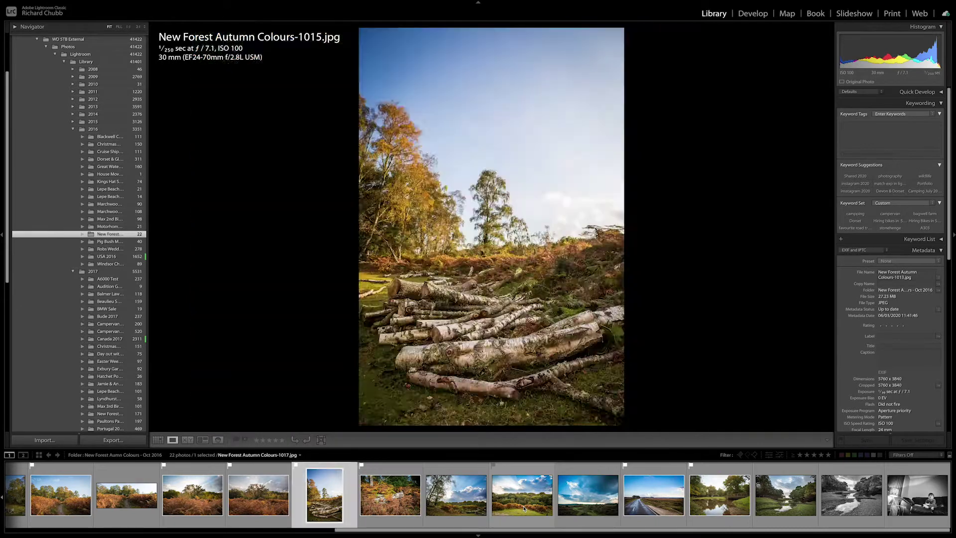
key("Left")
key("Left")
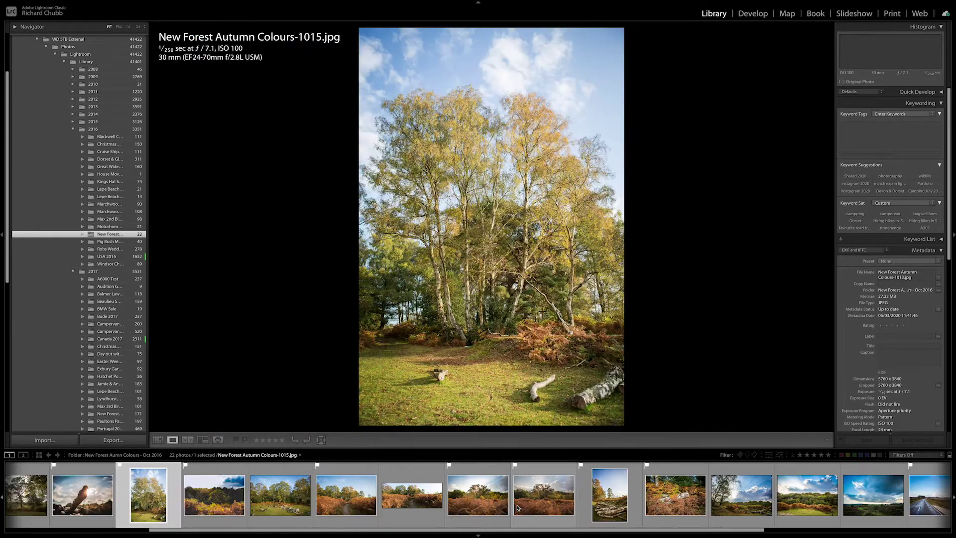
key("Left")
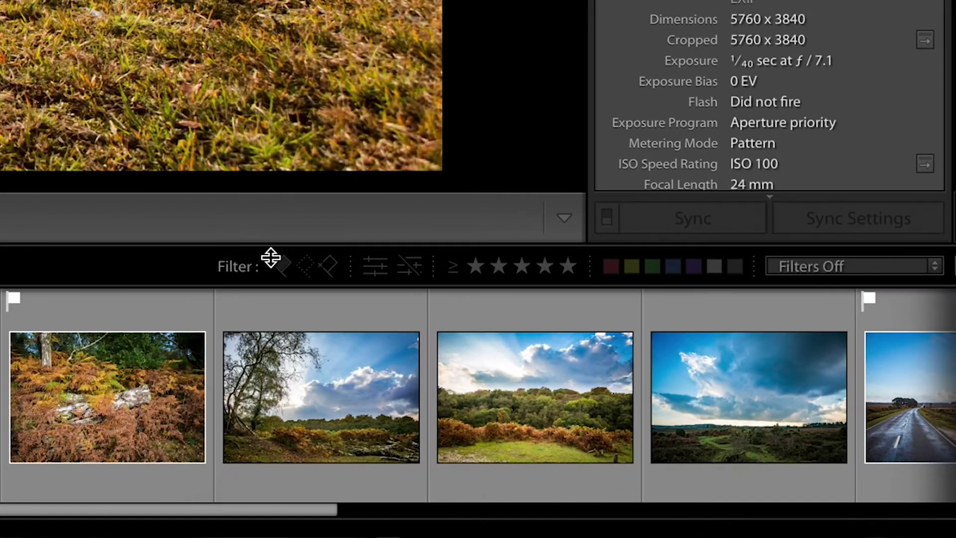
Filter the filmstrip to flagged photos only, and switch the filter to unflagged photos only
left_click(368, 302)
left_click(369, 301)
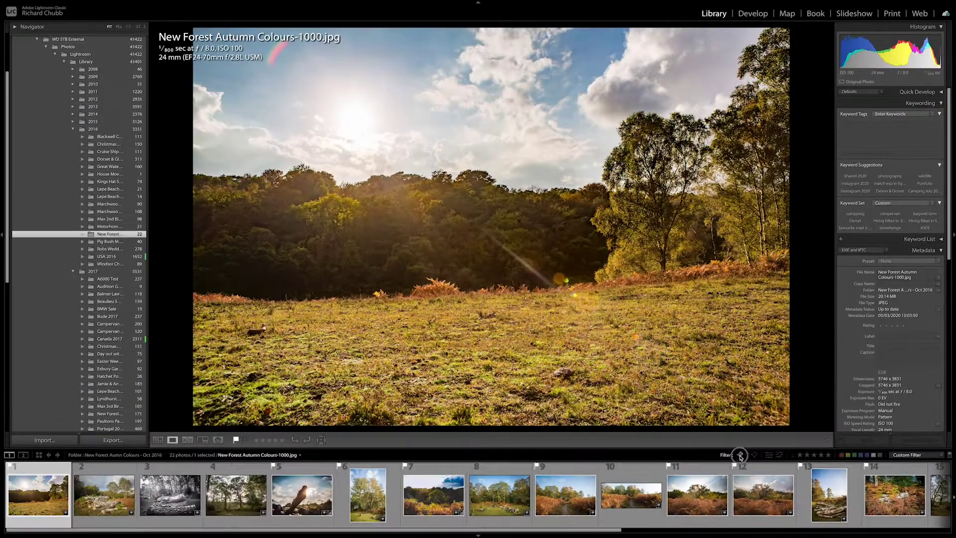
left_click(282, 262)
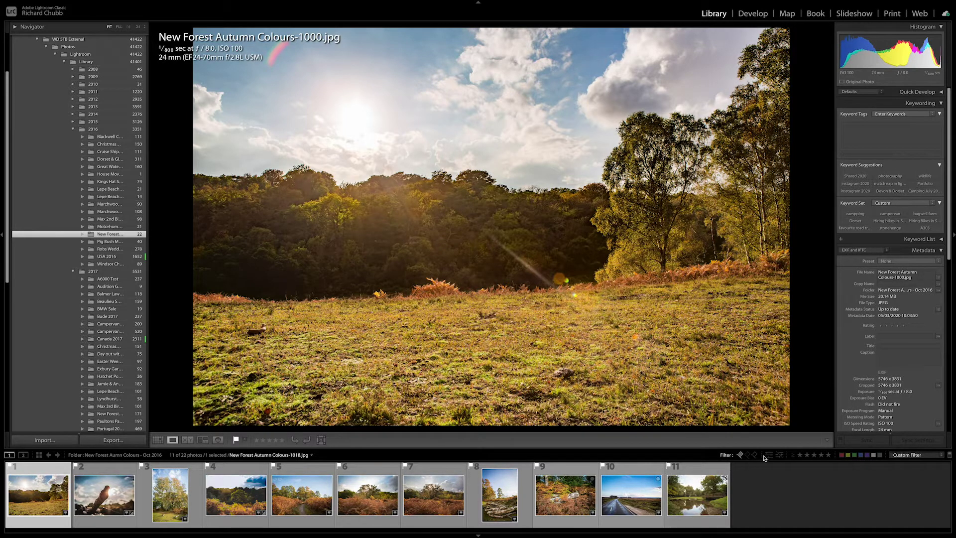
left_click(748, 455)
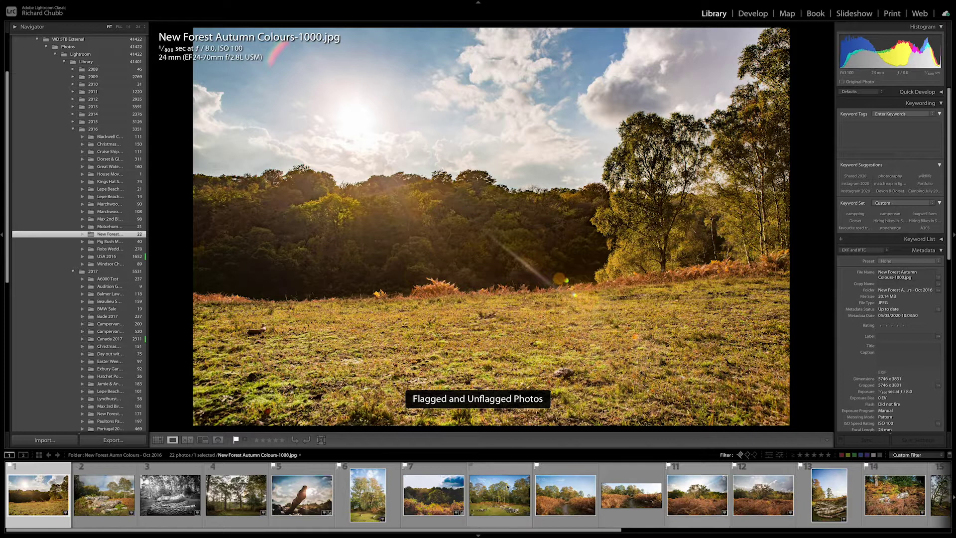
left_click(748, 455)
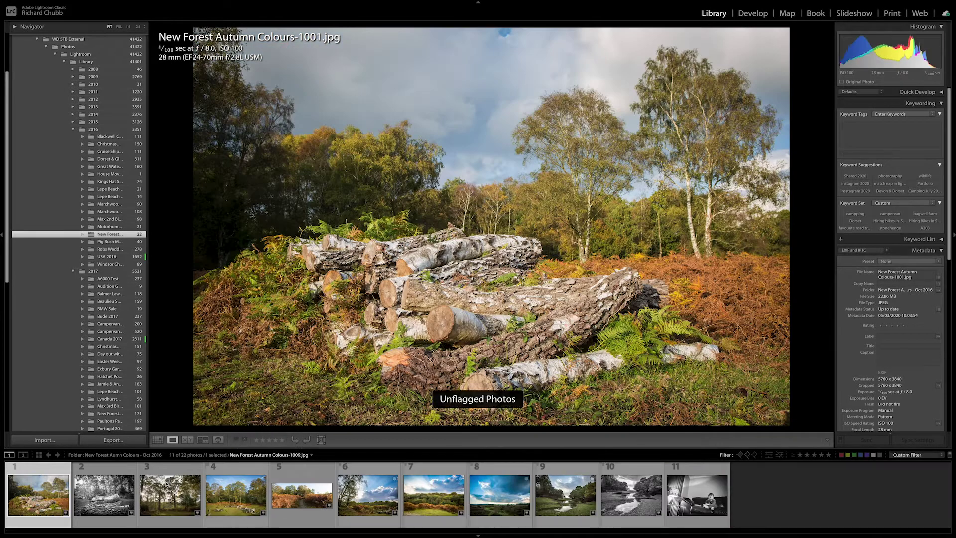
Mark New Forest Autumn Colours-1015 and New Forest Autumn Colours-1019 as rejected
left_click(405, 493)
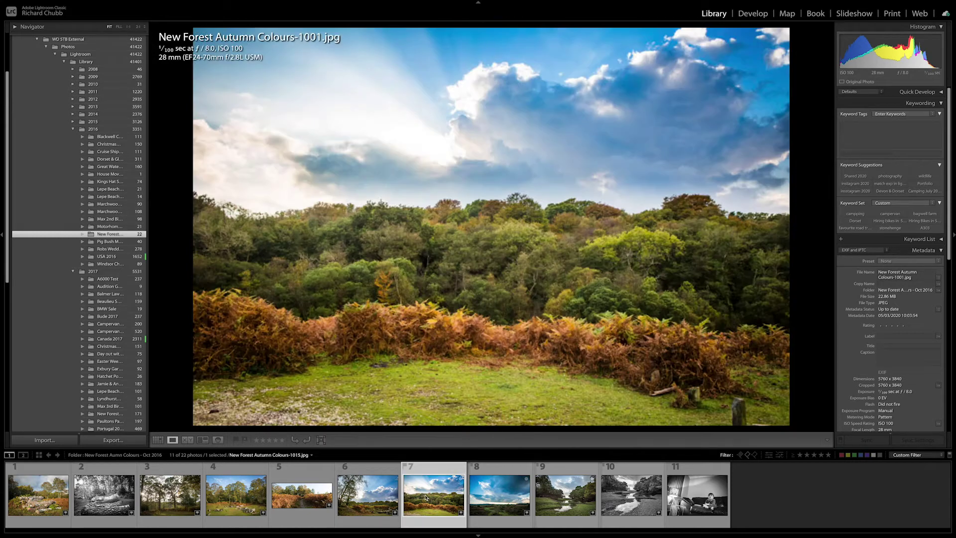
key("p")
left_click(489, 500)
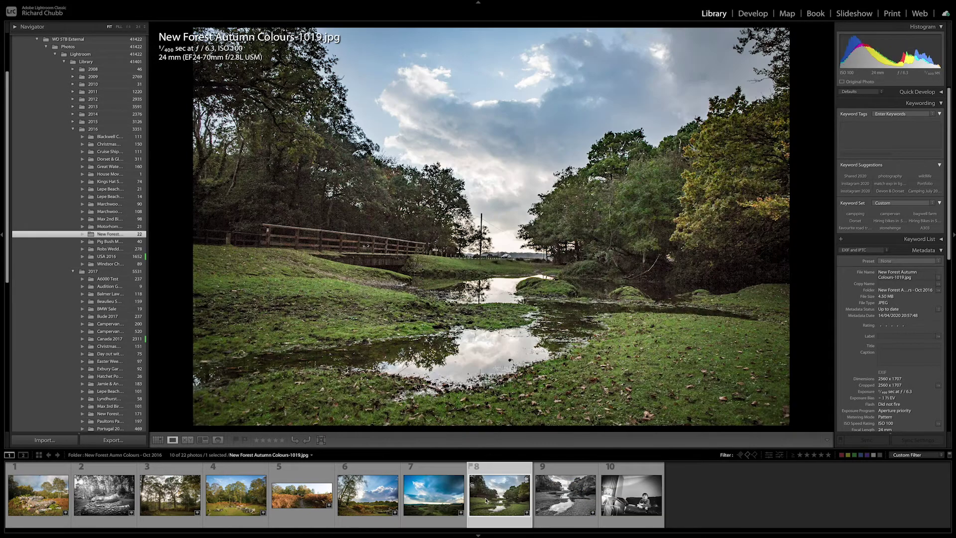
key("x")
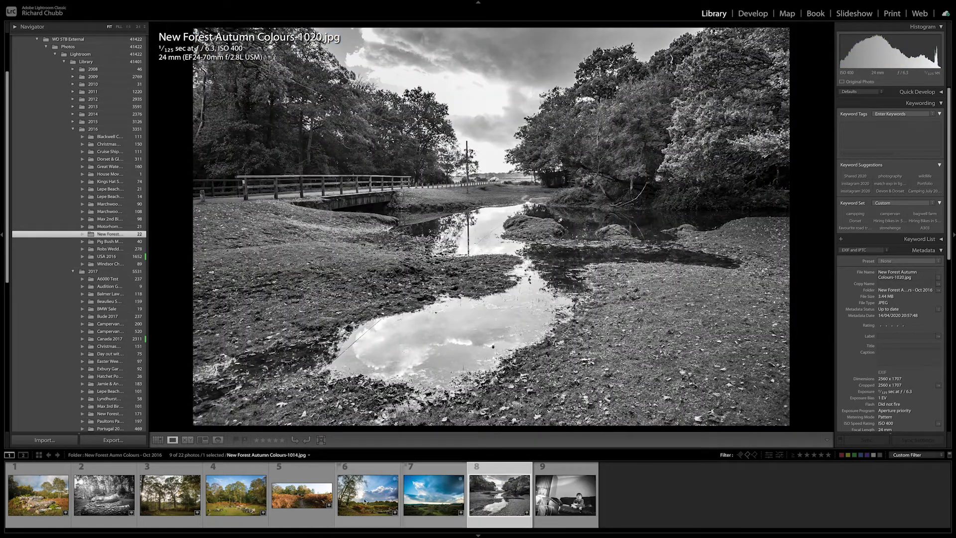
Filter the filmstrip to rejected photos only, switch to unflagged photos only, and clear the flag filter
left_click(755, 455)
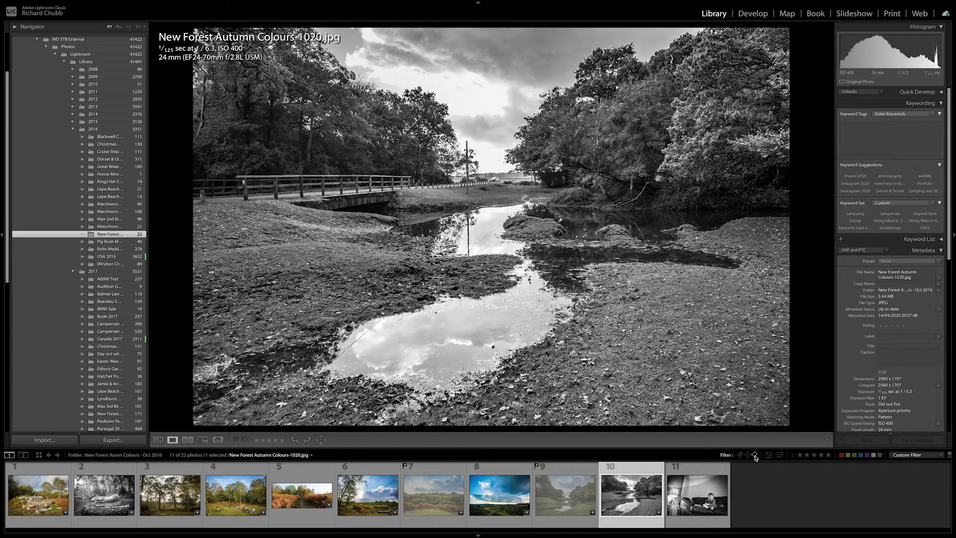
left_click(755, 455)
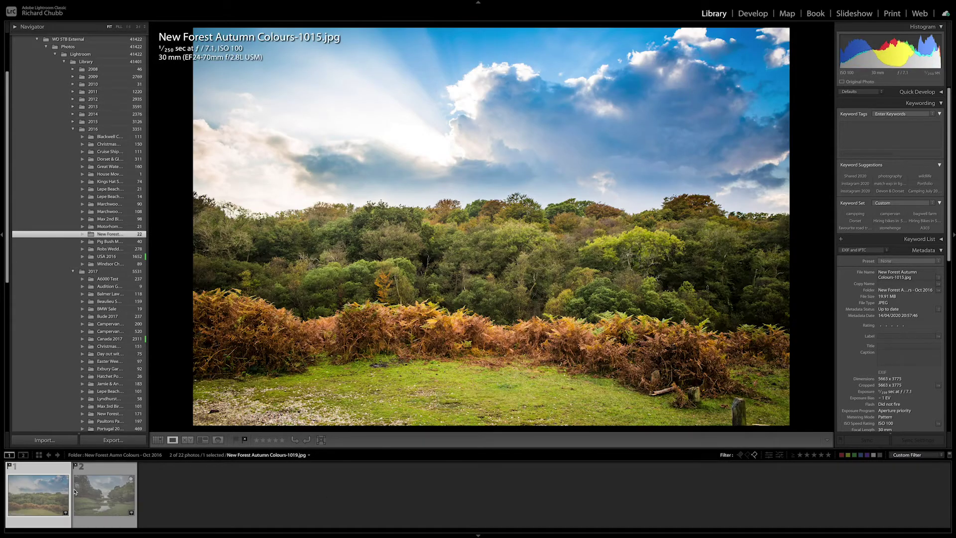
left_click(748, 455)
left_click(748, 455)
left_click(748, 455)
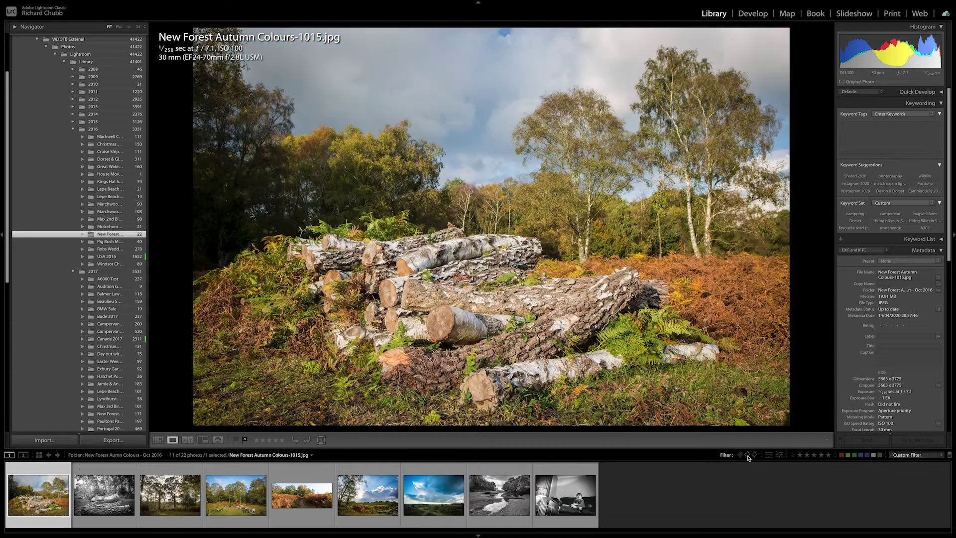
left_click(748, 455)
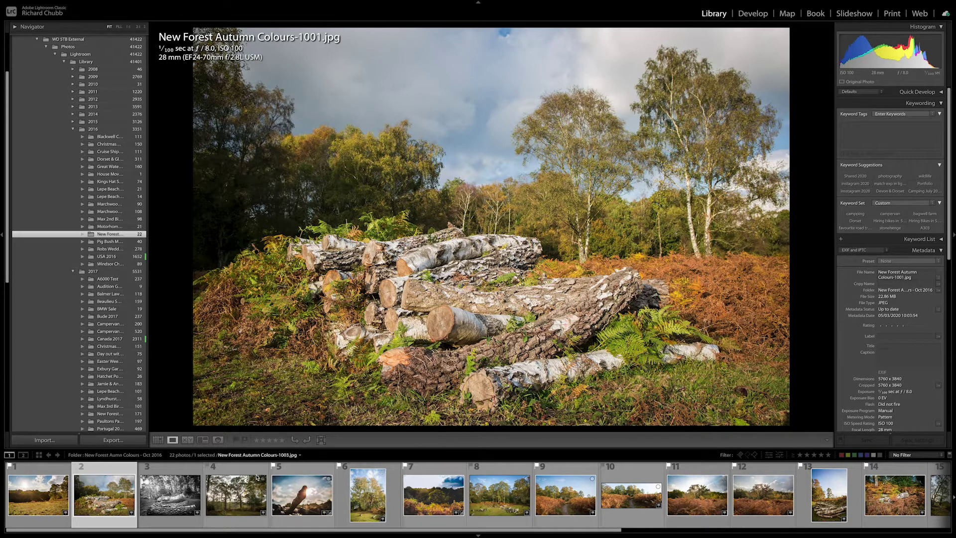
Look over the whole folder in grid view to compare the picked, unflagged and rejected photos
key("g")
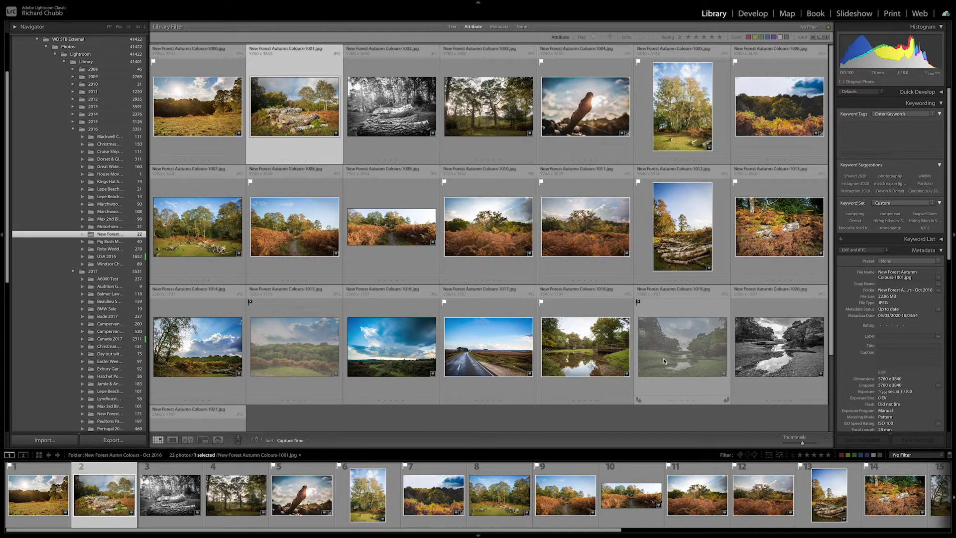
scroll(292, 367, "down", 2)
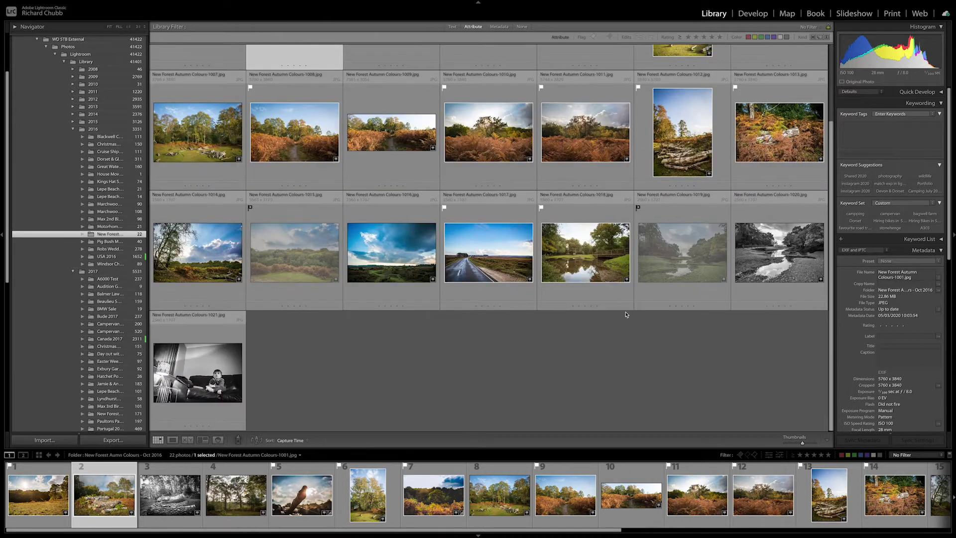
scroll(626, 314, "up", 2)
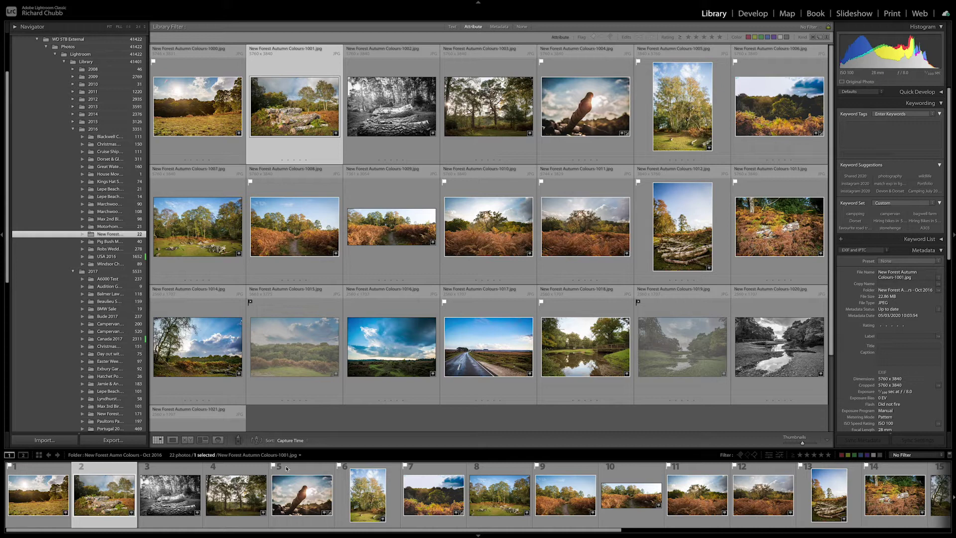
Show New Forest Autumn Colours-1006 in loupe view and remove its pick flag
left_click(438, 492)
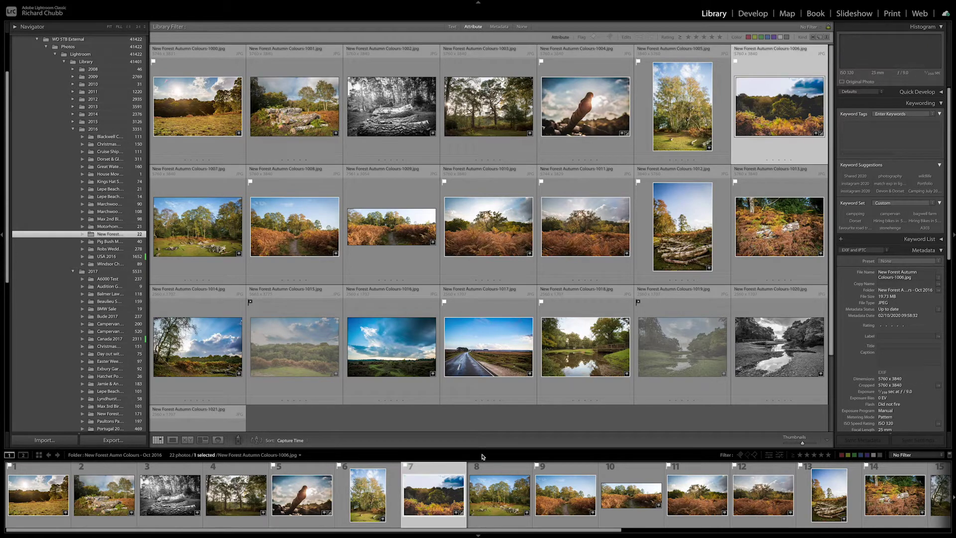
left_click(173, 440)
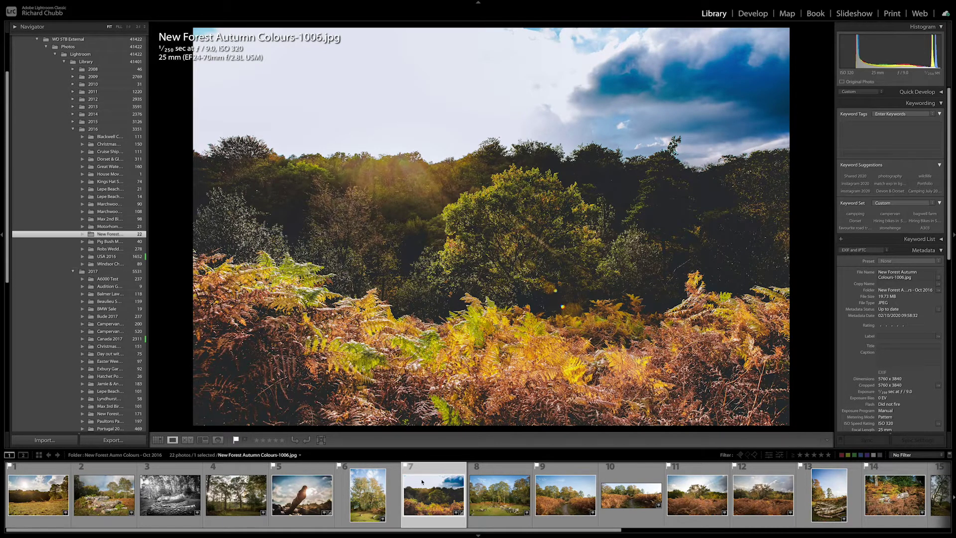
key("Right")
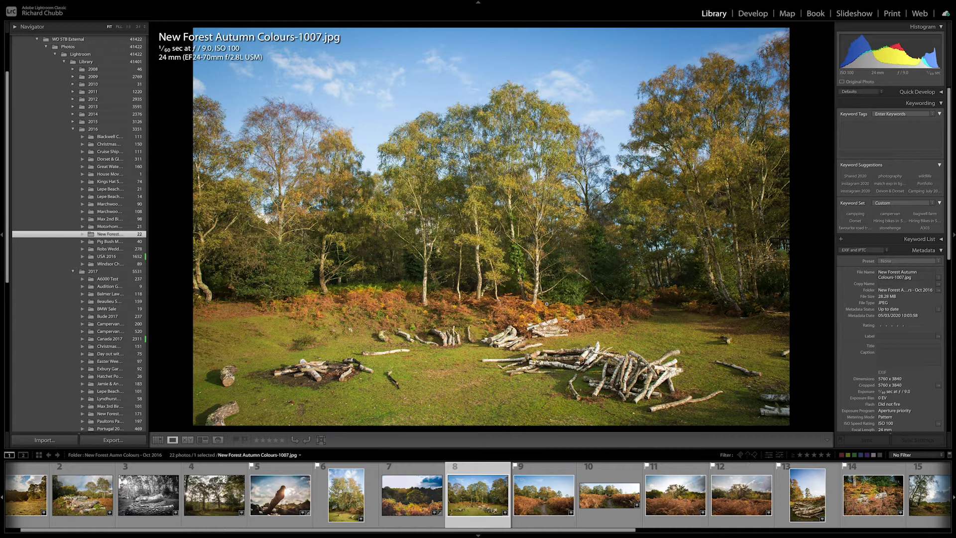
Filter the filmstrip to unflagged photos, then clear the filter and return to grid view
left_click(749, 456)
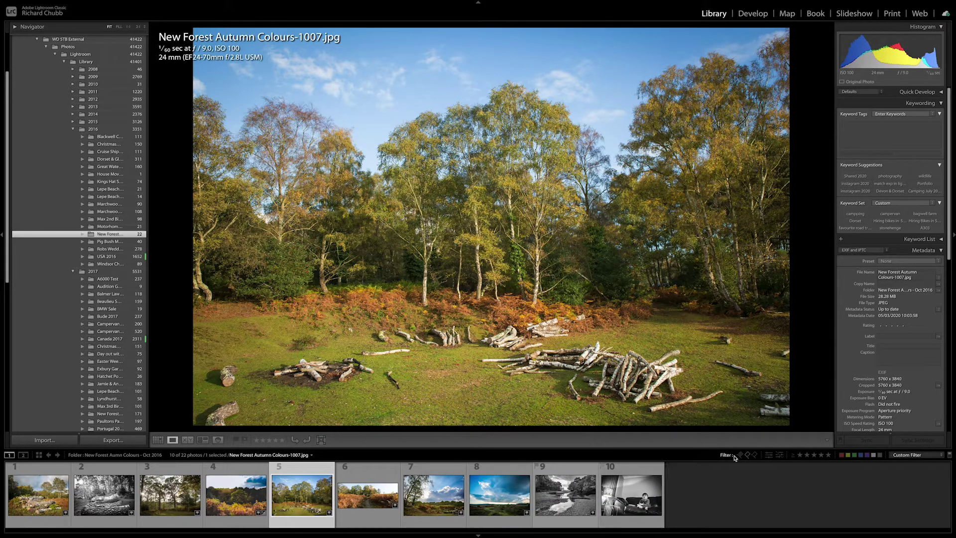
left_click(748, 455)
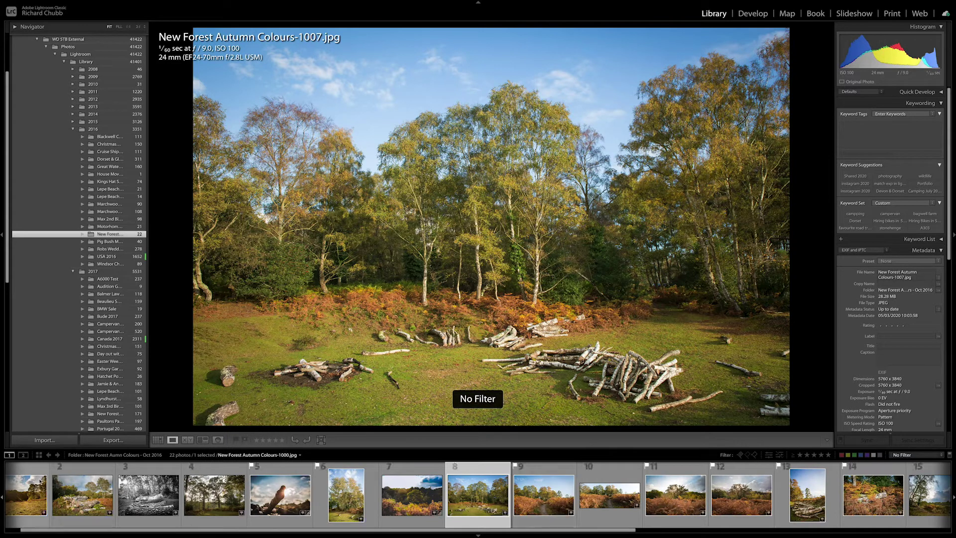
scroll(78, 518, "left", 2)
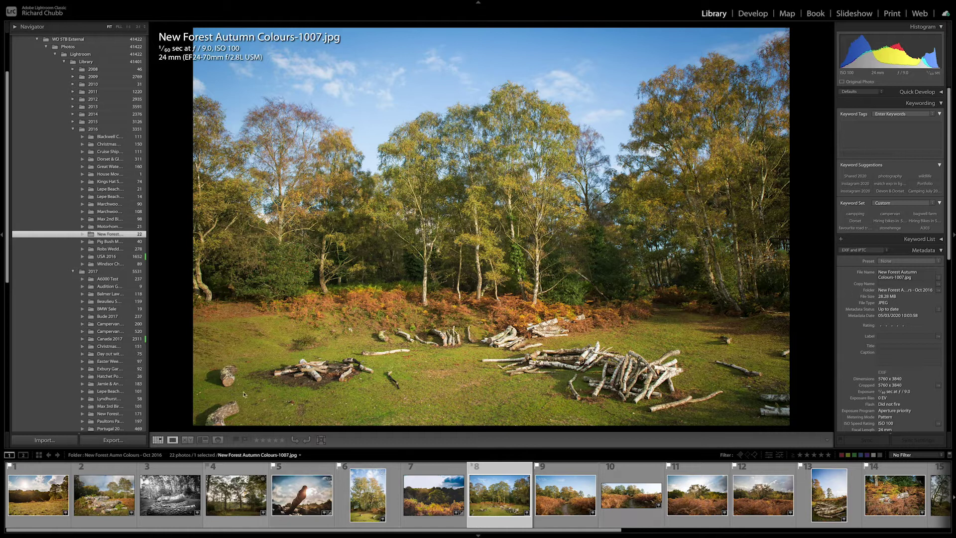
key("g")
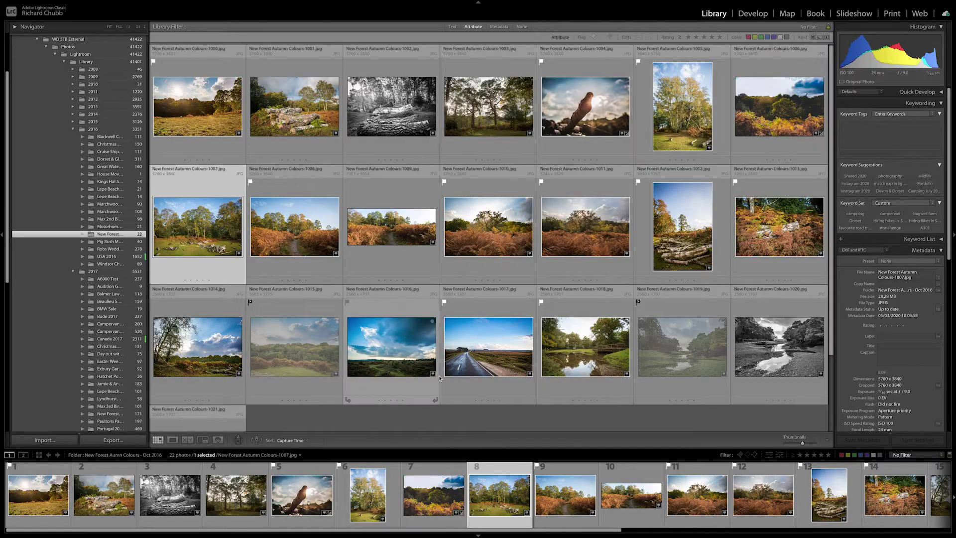
Mark New Forest Autumn Colours-1007 as rejected and remove its reject flag again
key("x")
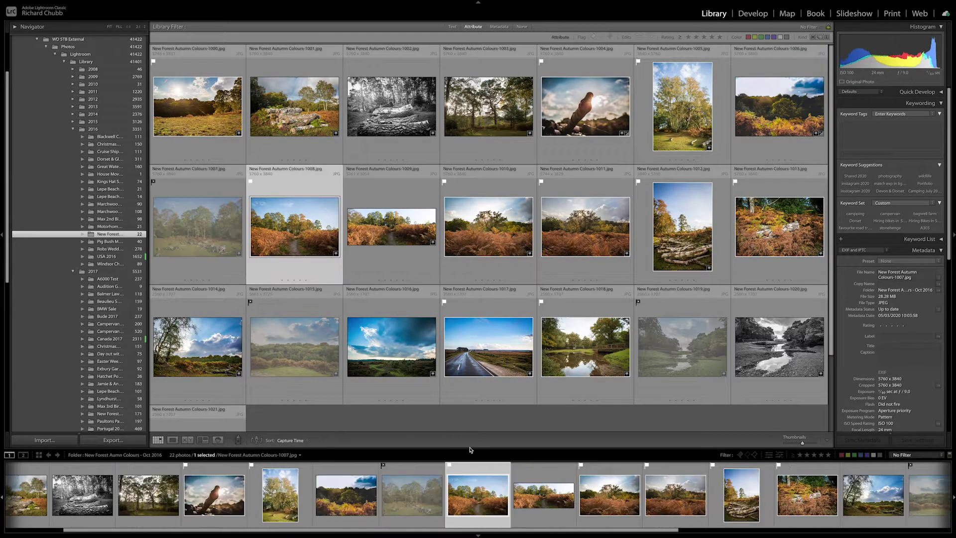
left_click(403, 498)
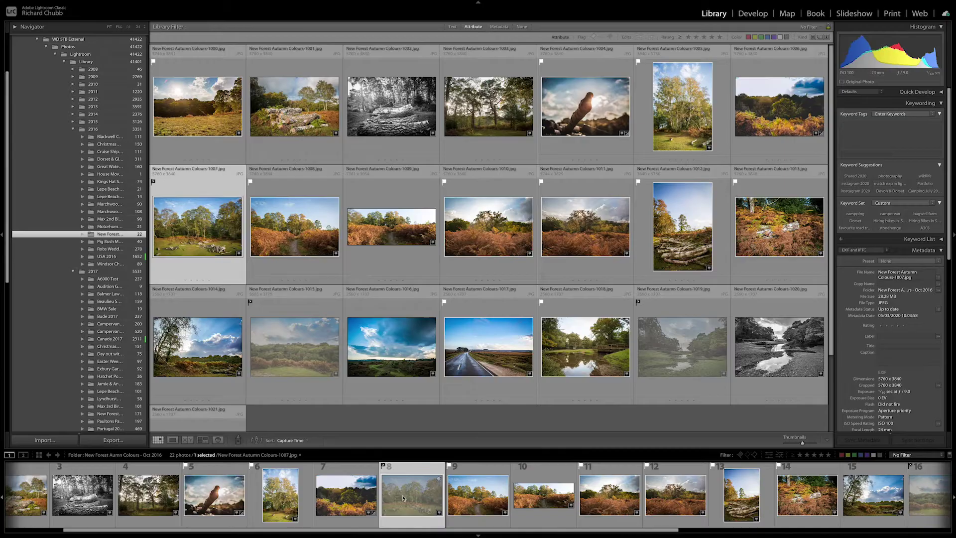
key("u")
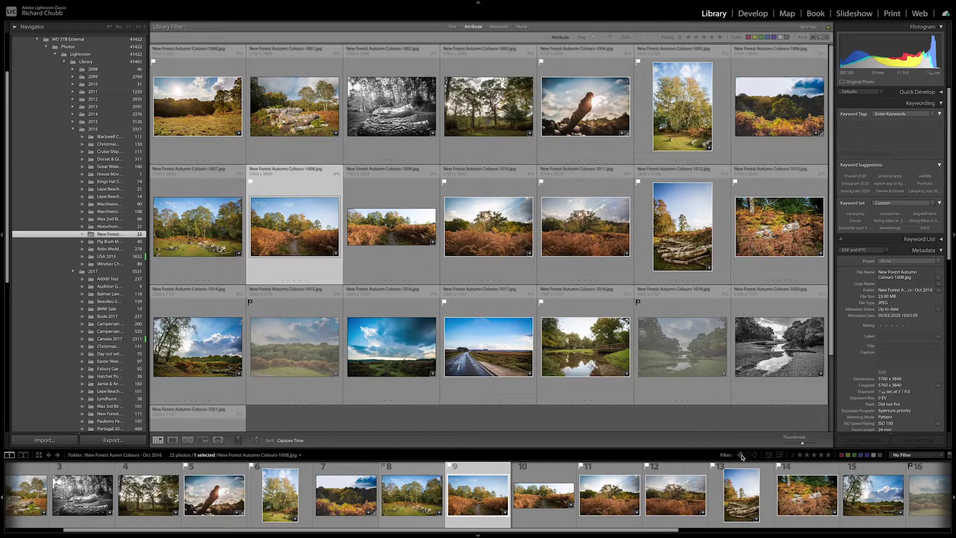
Filter the folder to flagged photos only and rate New Forest Autumn Colours-1004 five stars
left_click(740, 455)
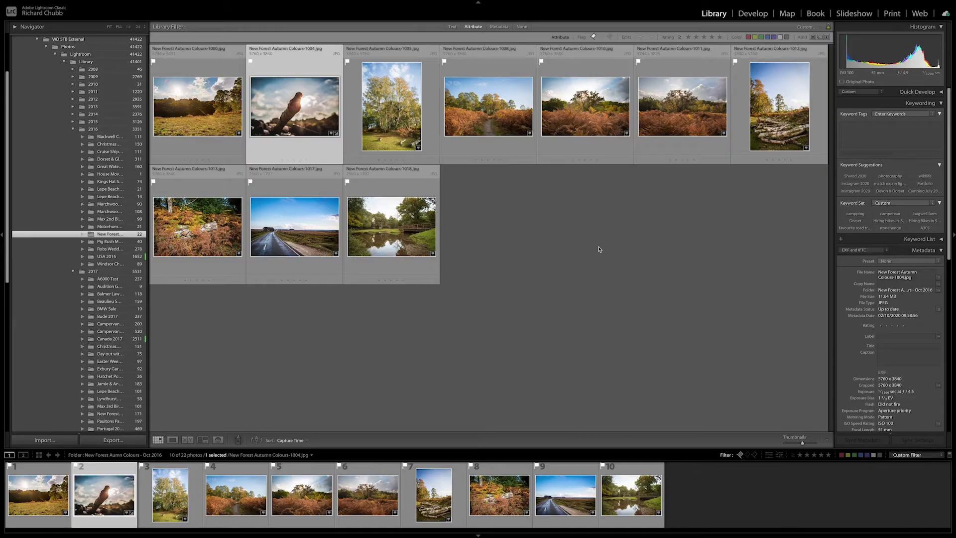
key("Right")
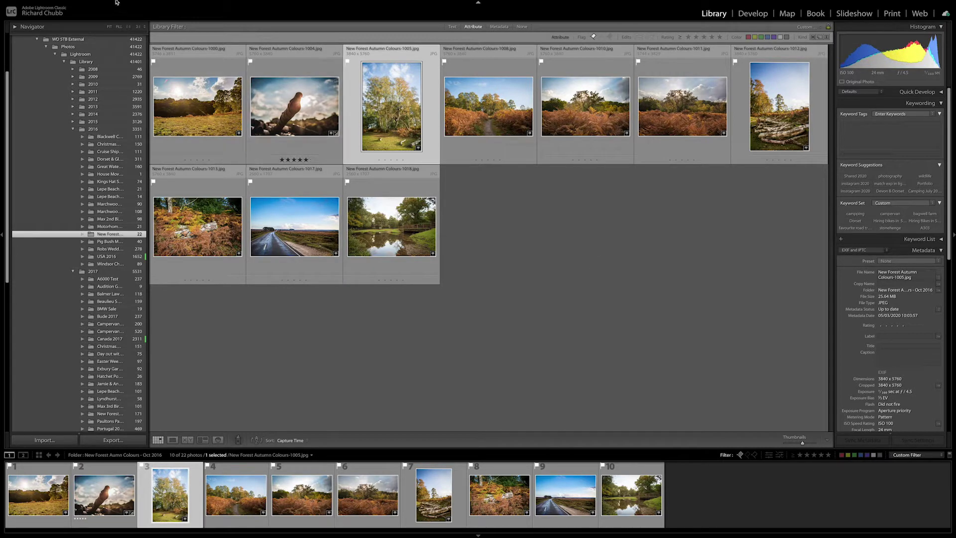
Check the Auto Advance setting and step back and forth between New Forest Autumn Colours-1004 and 1005
left_click(136, 4)
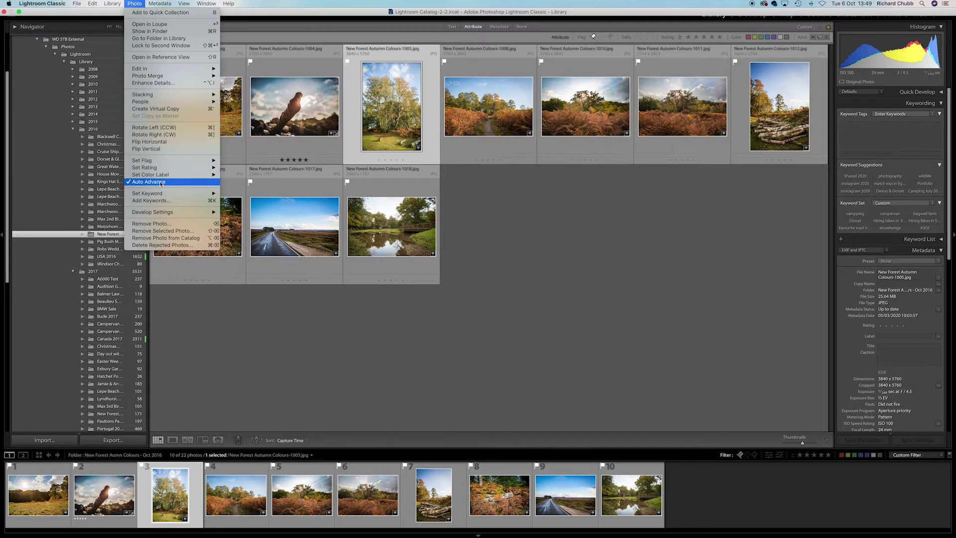
left_click(488, 235)
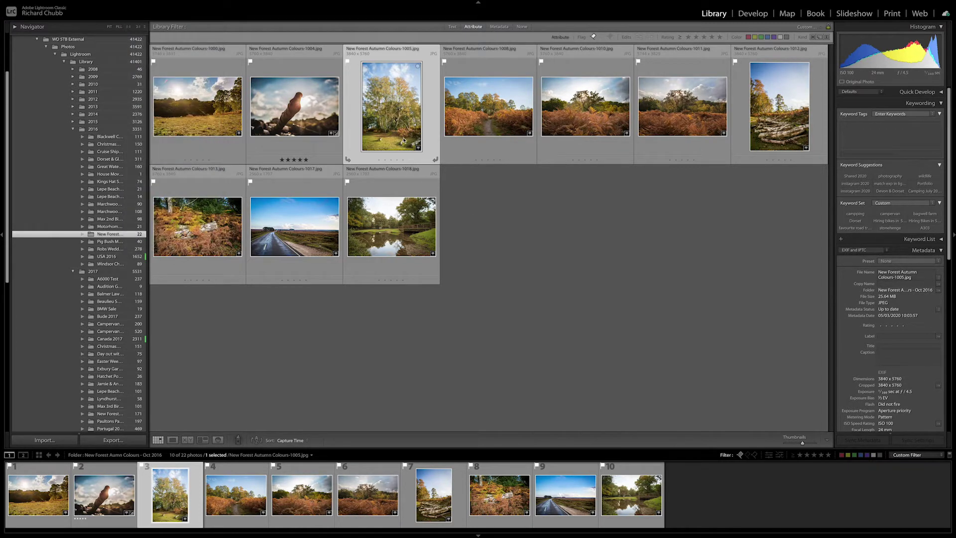
key("Left")
key("Right")
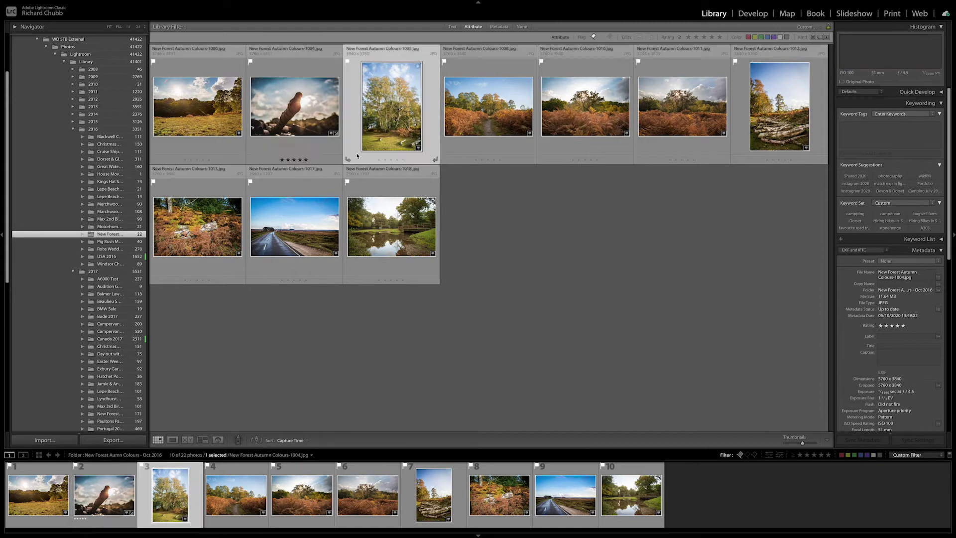
Rate New Forest Autumn Colours-1005, 1010 and 1012 five stars in loupe view
left_click(173, 439)
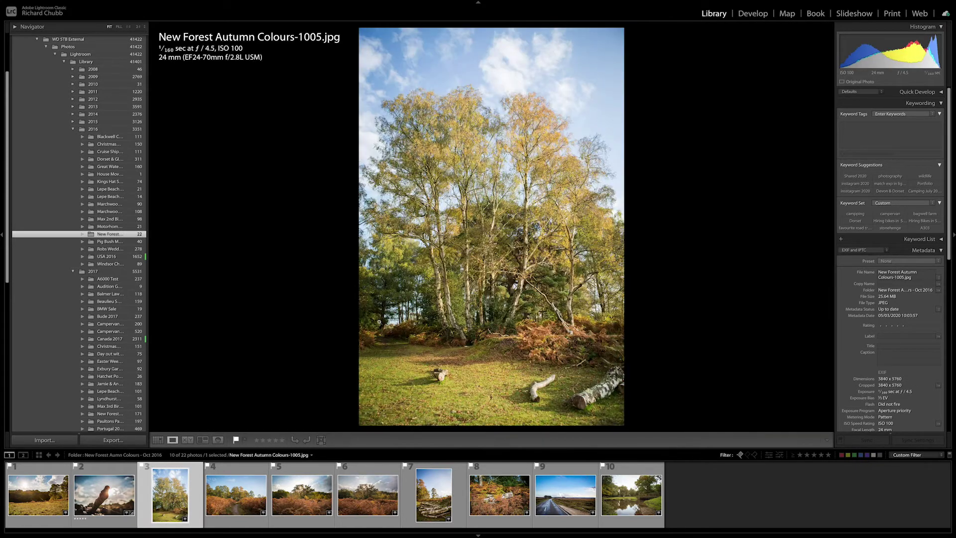
key("Right")
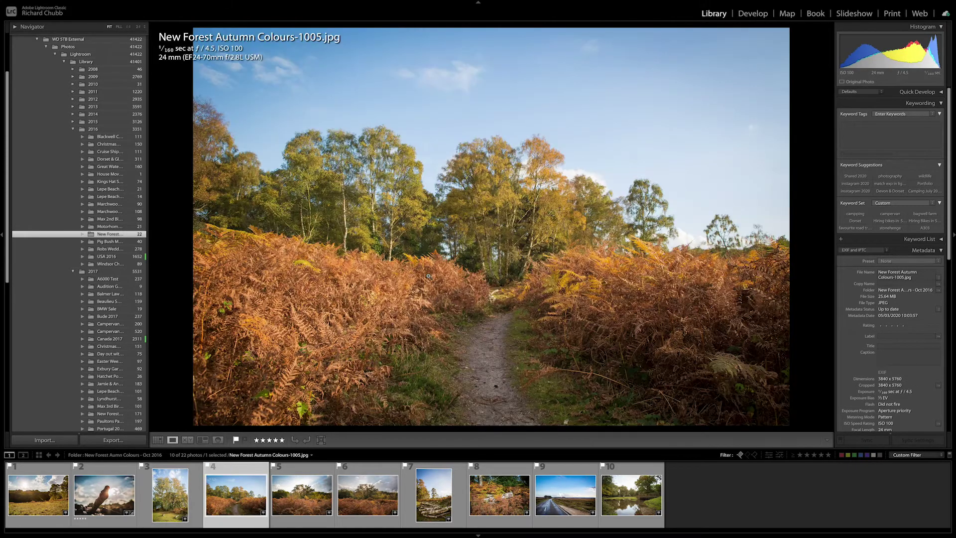
left_click(315, 498)
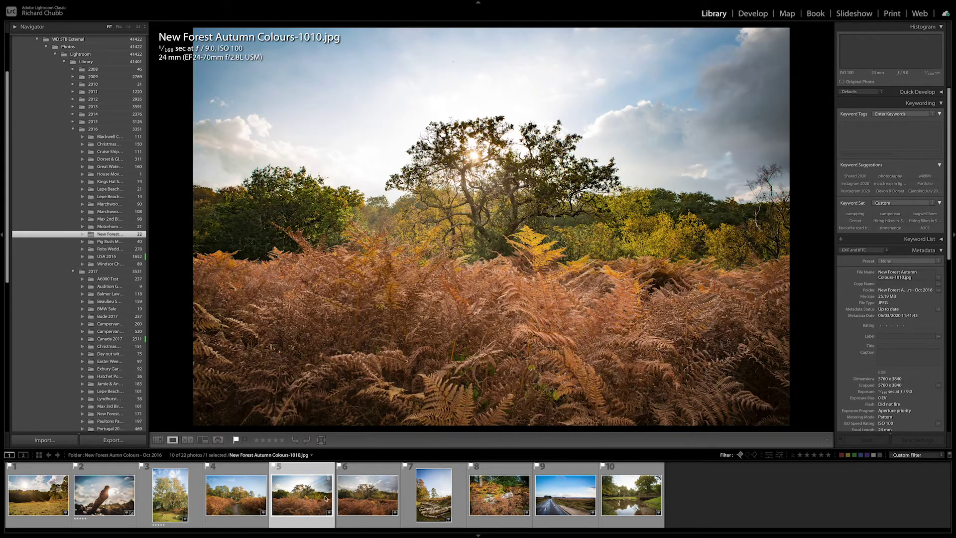
key("5")
left_click(434, 507)
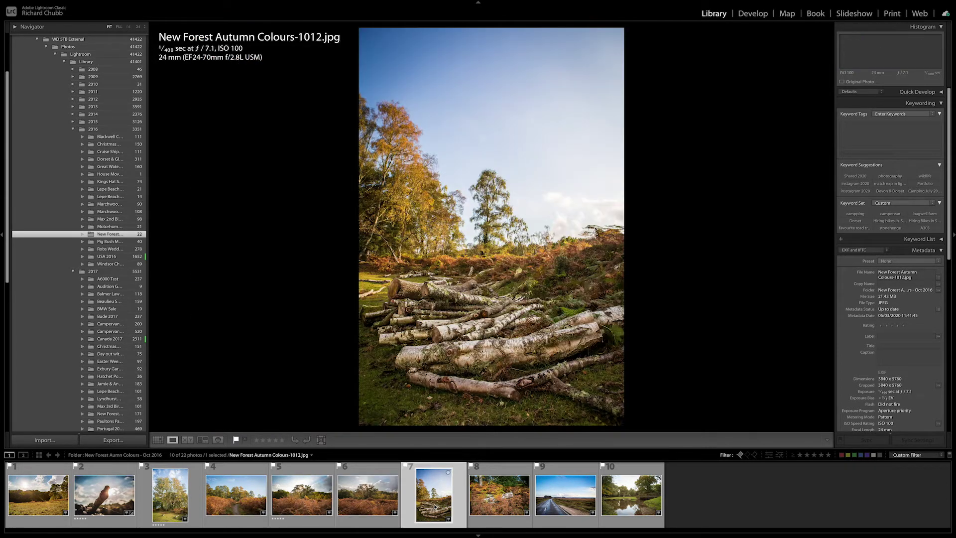
key("5")
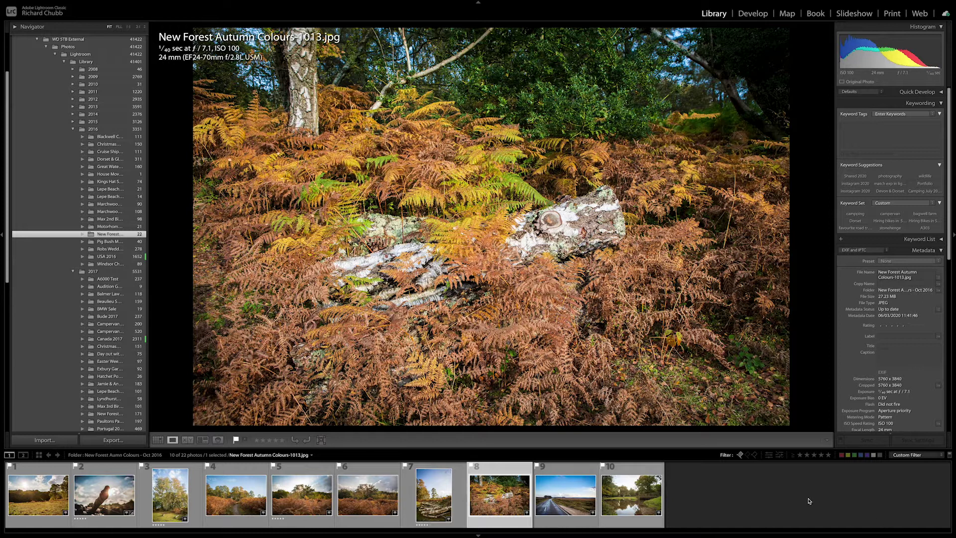
Narrow the flagged photos to those rated five stars and display them in grid view
left_click(828, 455)
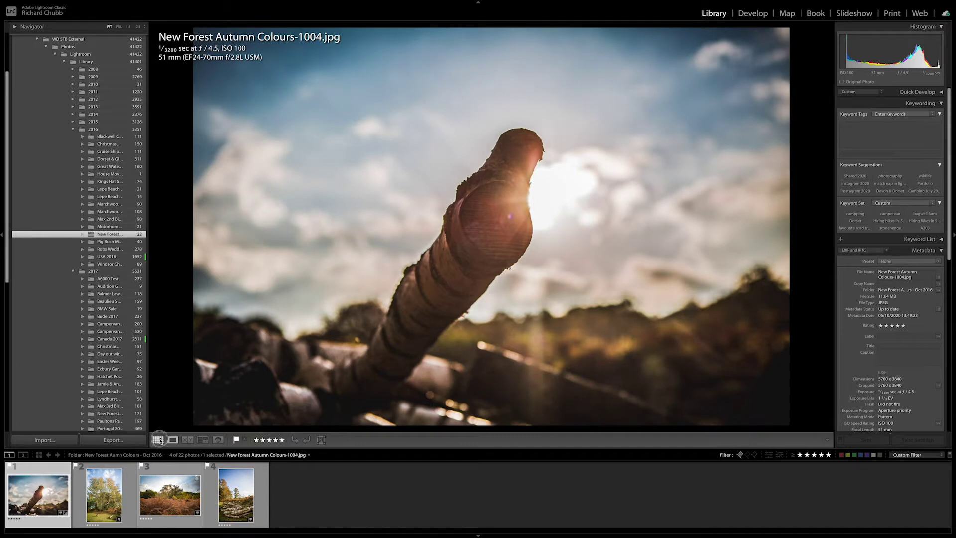
key("g")
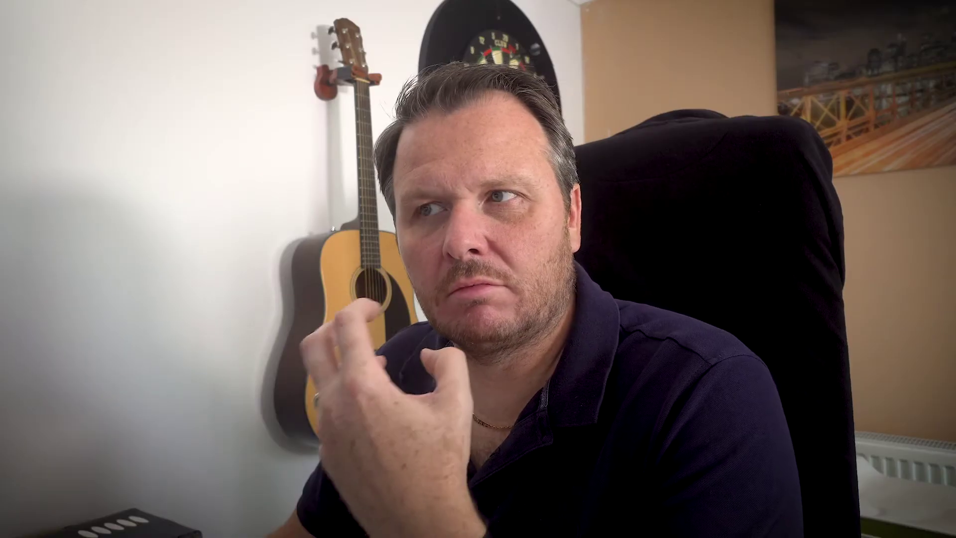
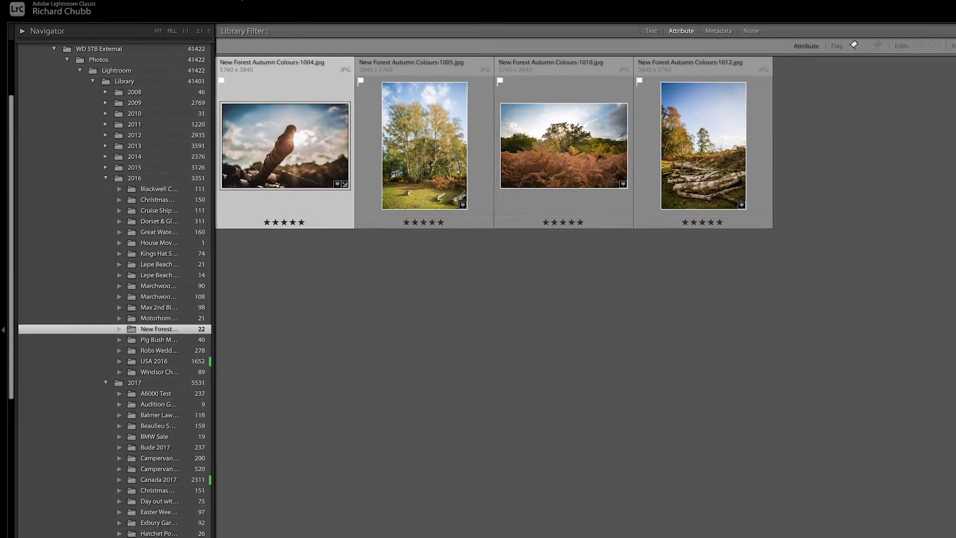
Review the rating and color label options available for New Forest Autumn Colours-1004
right_click(236, 1)
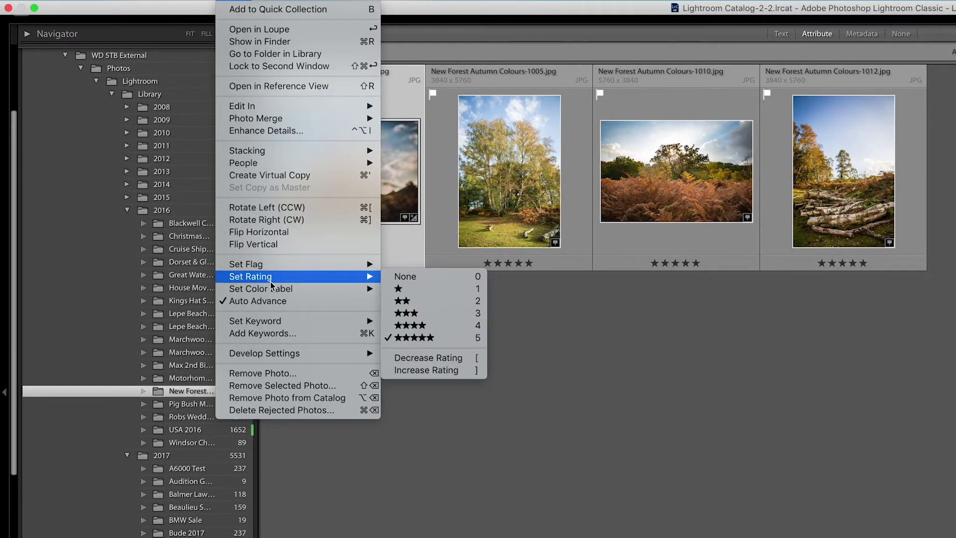
mouse_move(270, 290)
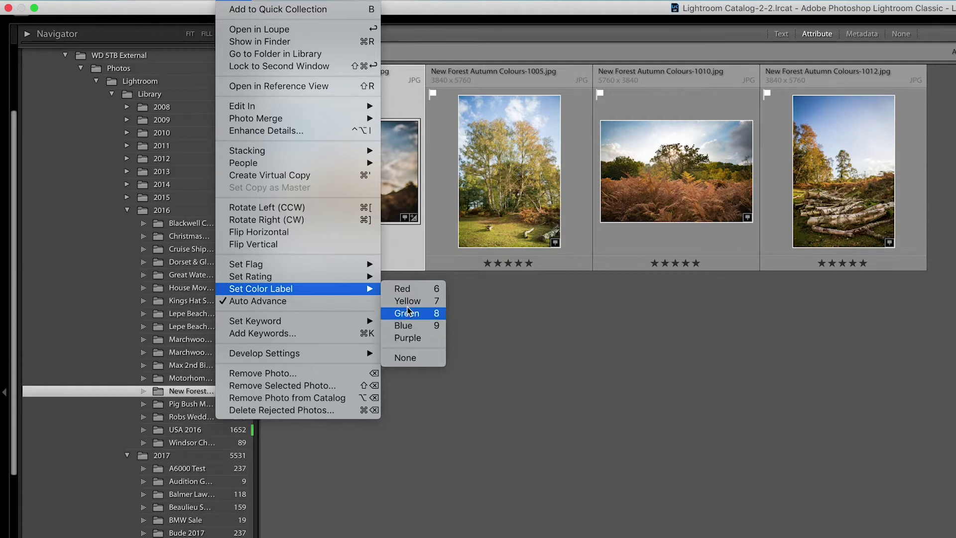
mouse_move(335, 282)
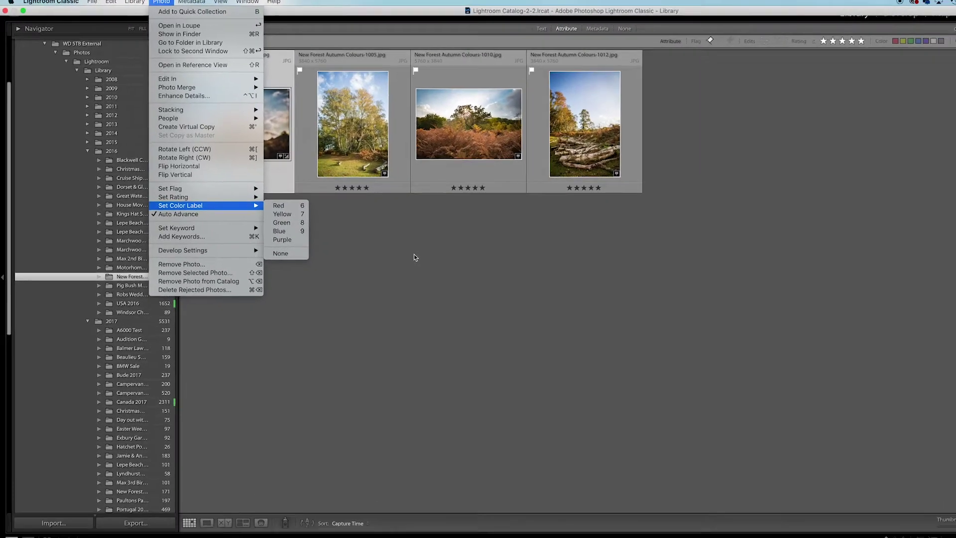
left_click(597, 364)
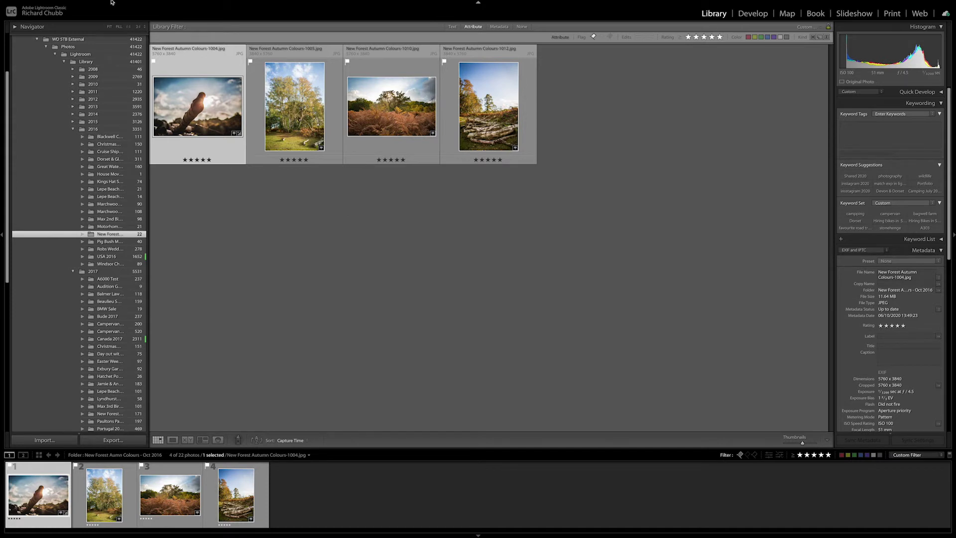
left_click(130, 4)
mouse_move(187, 176)
left_click(315, 205)
Label New Forest Autumn Colours-1004 and New Forest Autumn Colours-1012 green
key("8")
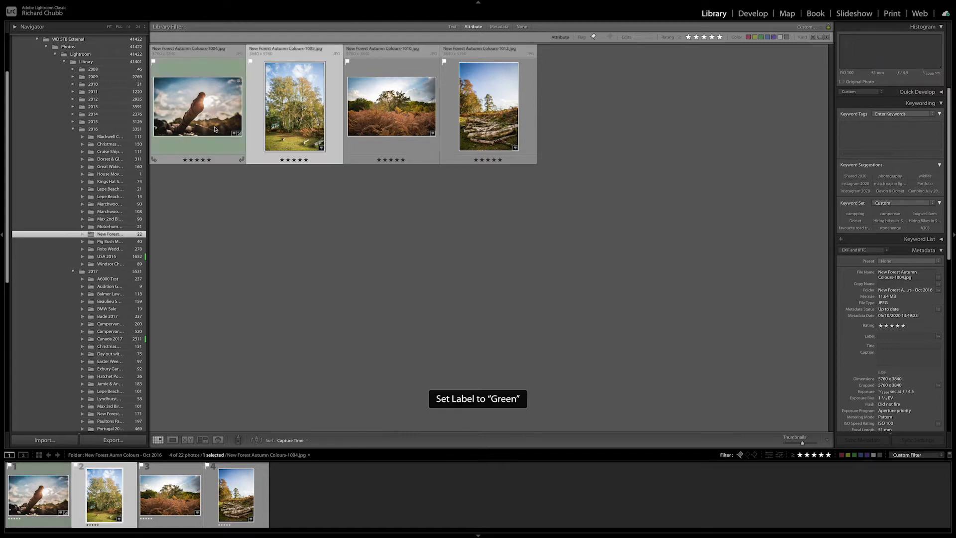
left_click(383, 124)
left_click(456, 131)
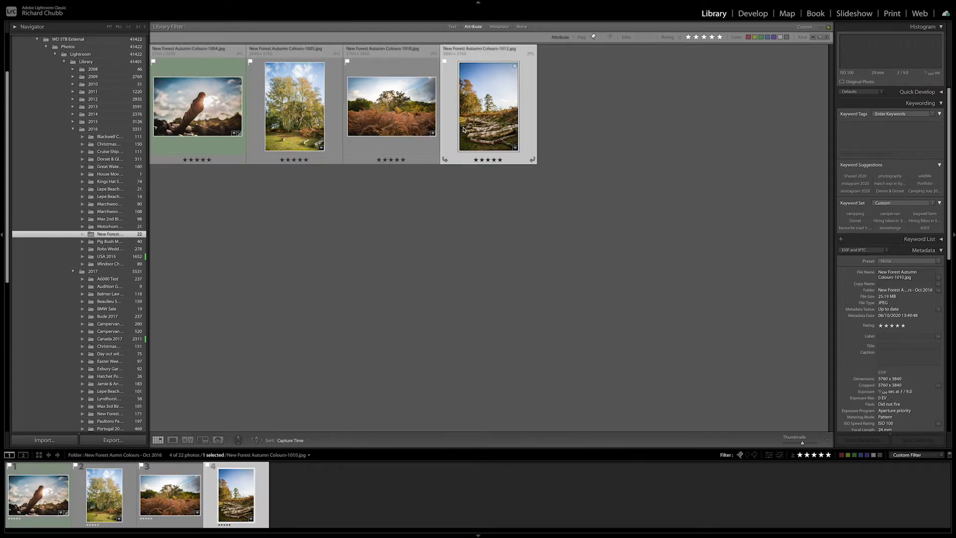
key("8")
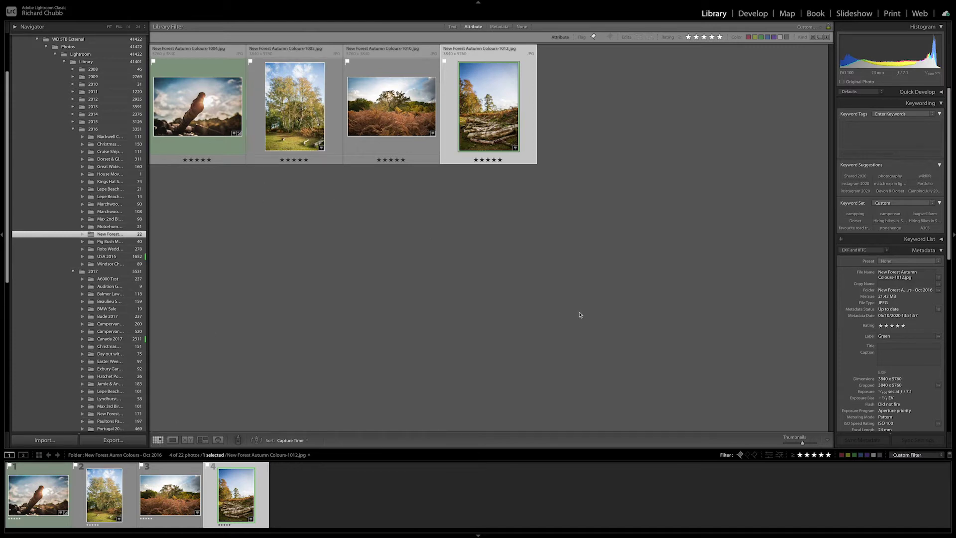
Remove the flag and five-star filters so the folder shows all its photos
left_click(740, 455)
left_click(799, 454)
left_click(799, 454)
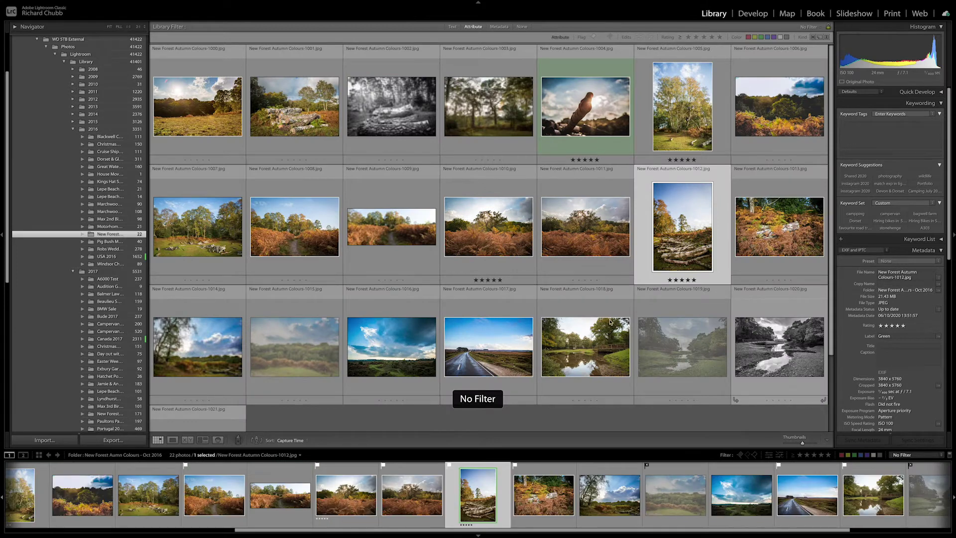